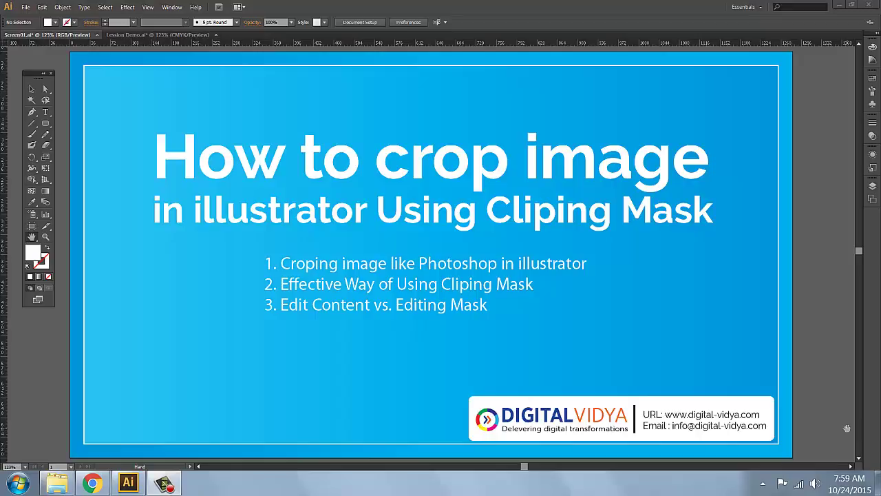
# Switch to the Lesson Demo.ai document with the 'How to Crop image' artboard
pyautogui.click(151, 35)
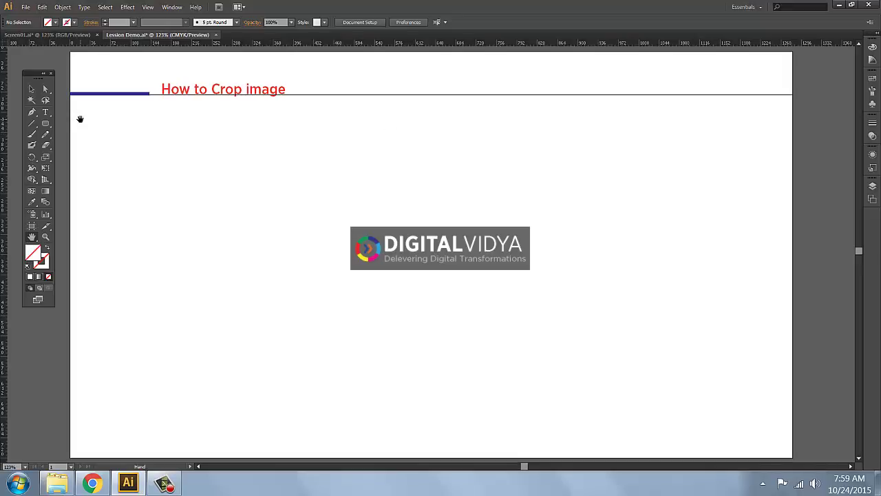
# Place the drew-and-i-meditating.jpg photo on the artboard
pyautogui.click(25, 7)
pyautogui.click(45, 188)
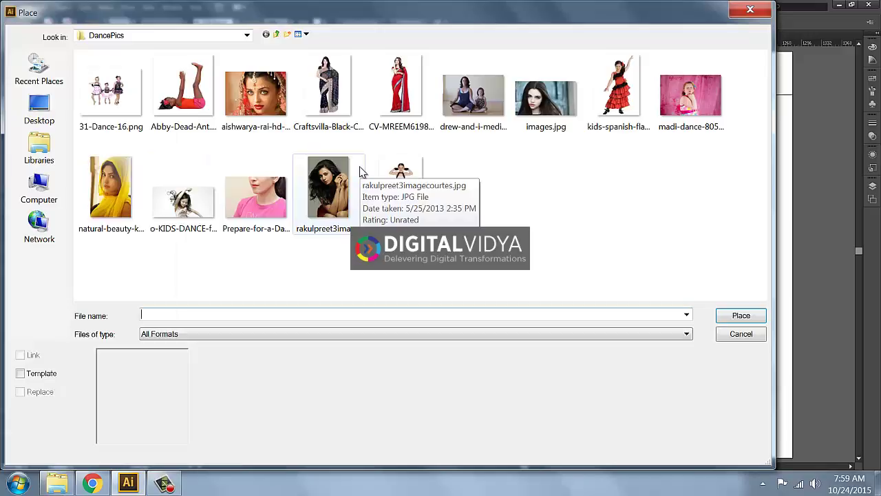
pyautogui.click(102, 96)
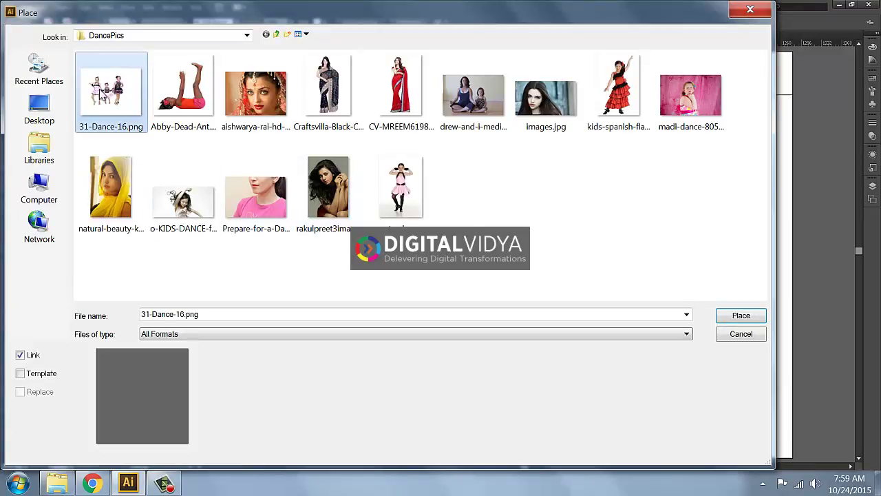
pyautogui.click(473, 95)
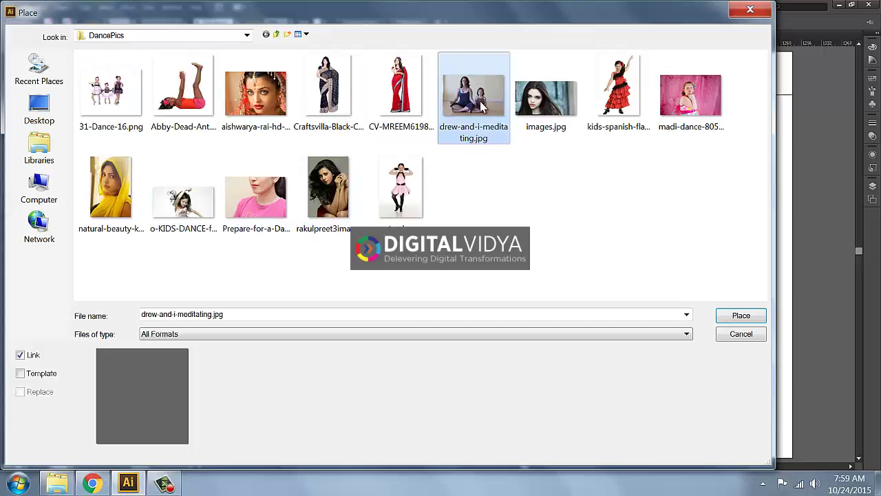
pyautogui.click(741, 315)
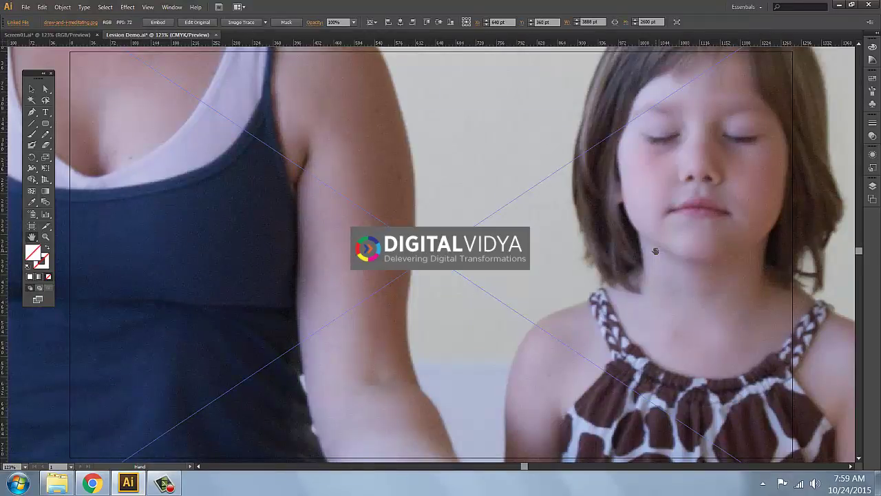
# Scale the photo uniformly by 50% twice, down to a quarter of its size
pyautogui.doubleClick(44, 161)
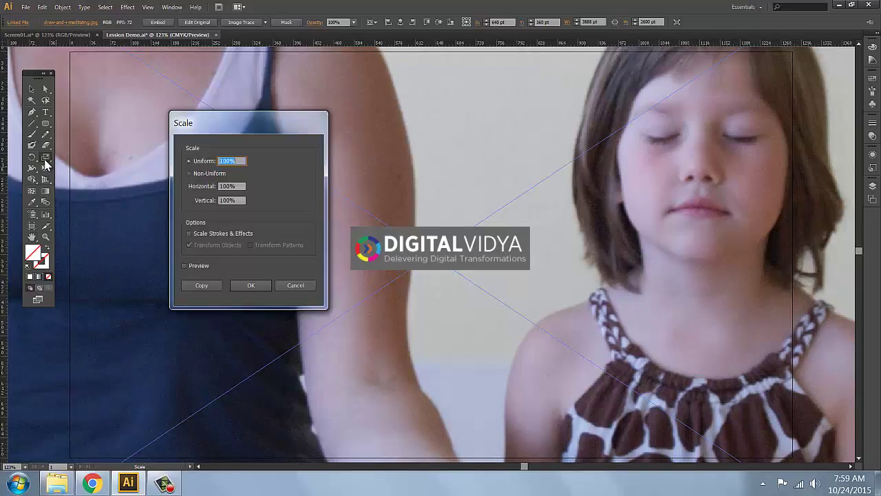
pyautogui.write('50')
pyautogui.press('Return')
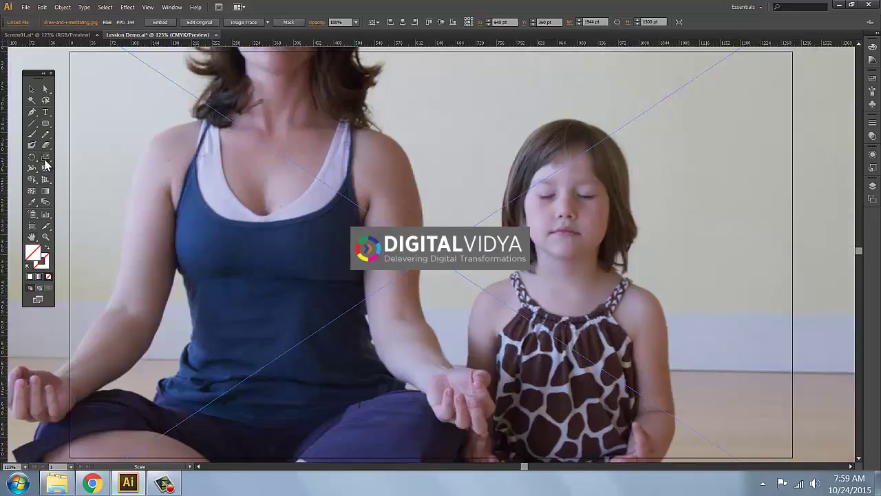
pyautogui.doubleClick(45, 162)
pyautogui.press('Return')
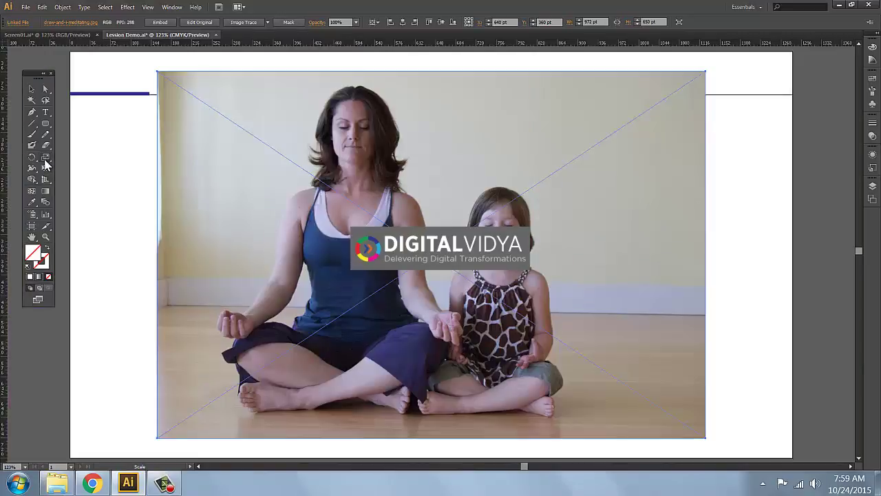
pyautogui.click(30, 90)
# Undo the accidental squash and move of the meditating photo, then apply Mask to it
pyautogui.click(106, 158)
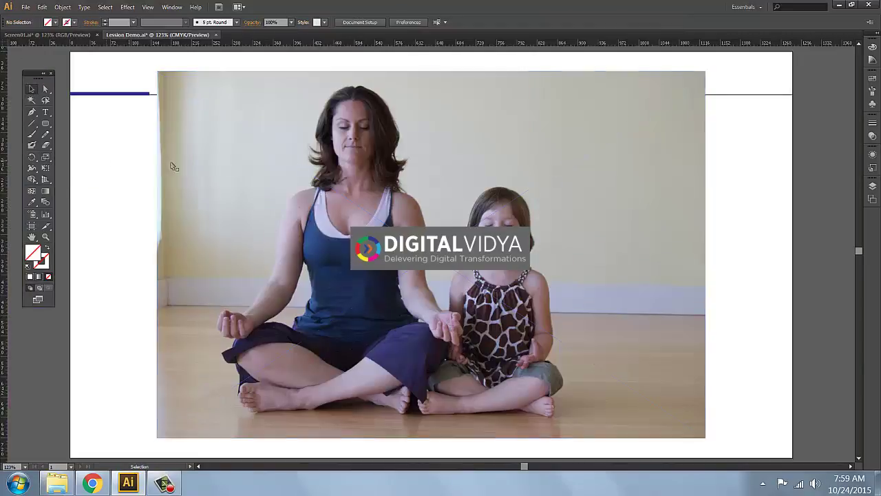
pyautogui.scroll(-1, 409, 168)
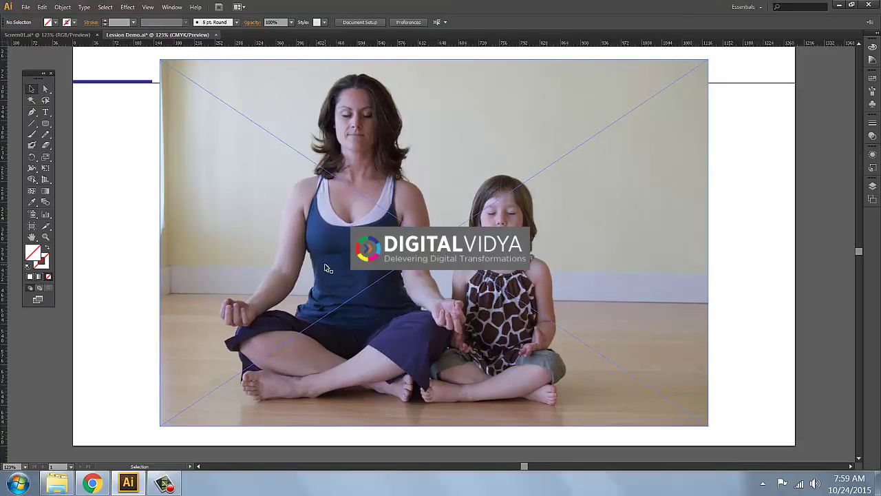
pyautogui.hotkey('ctrl', 'z')
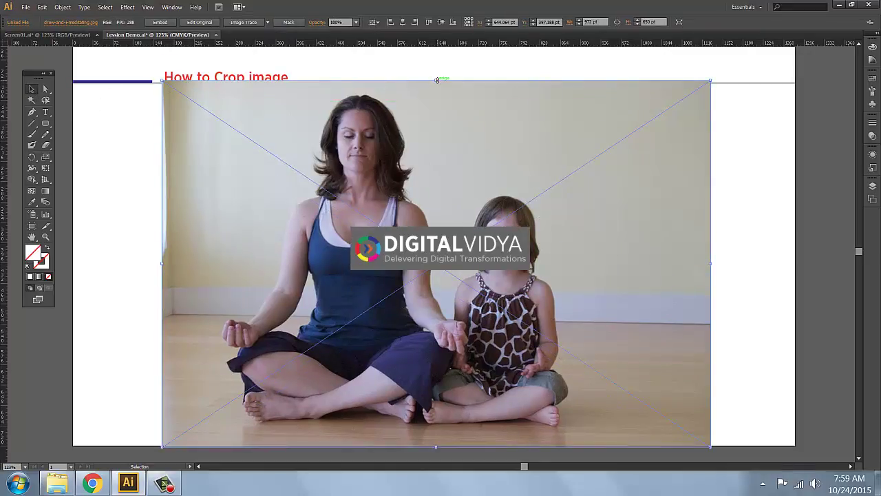
pyautogui.moveTo(437, 80); pyautogui.dragTo(453, 360)
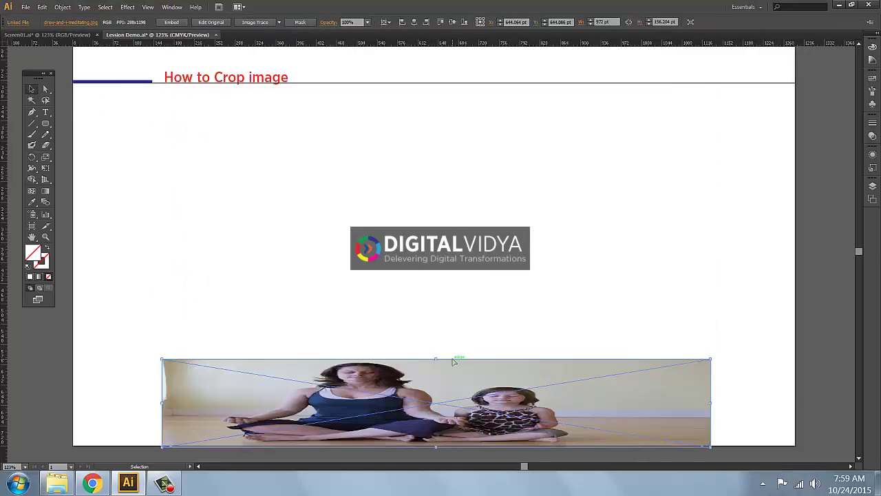
pyautogui.hotkey('ctrl', 'z')
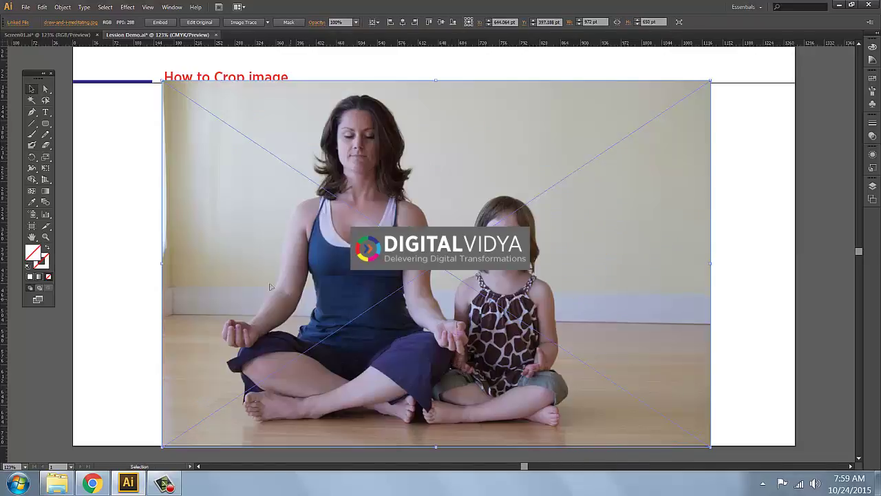
pyautogui.hotkey('ctrl', 'z')
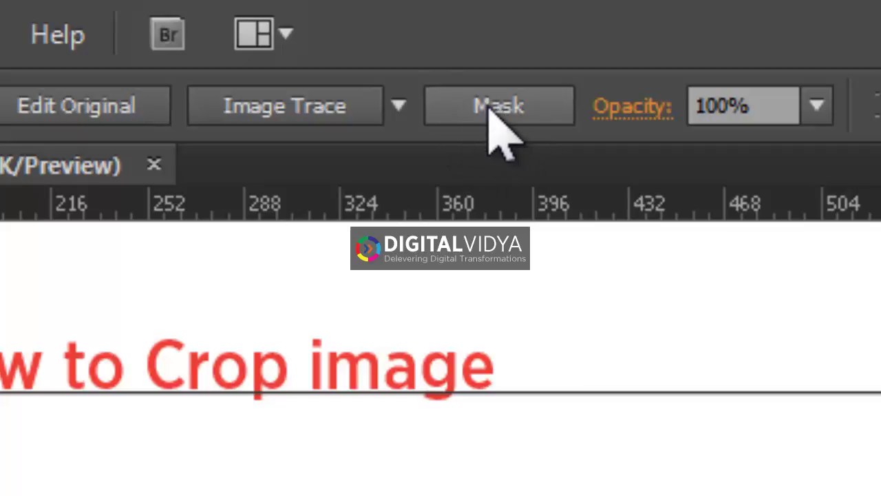
pyautogui.click(490, 107)
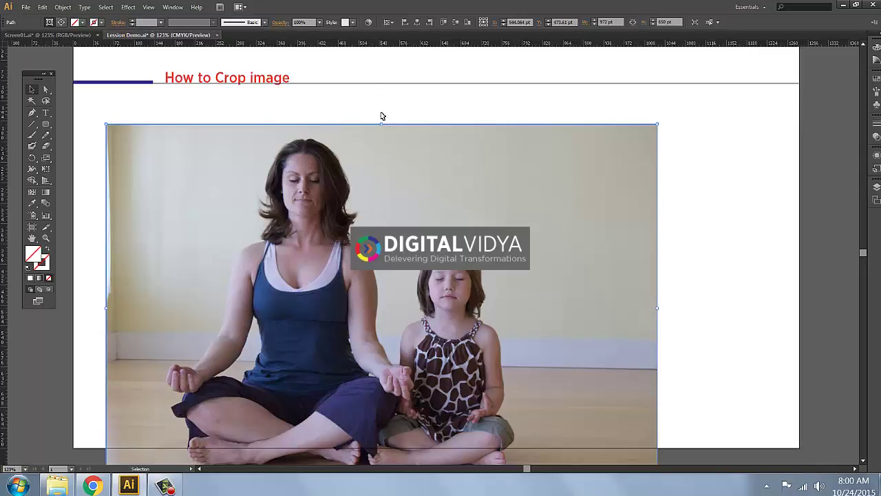
# Pull the mask's top, bottom and left edges in to frame mother and girl head-to-chest
pyautogui.moveTo(380, 124); pyautogui.dragTo(371, 215)
pyautogui.scroll(-2, 385, 314)
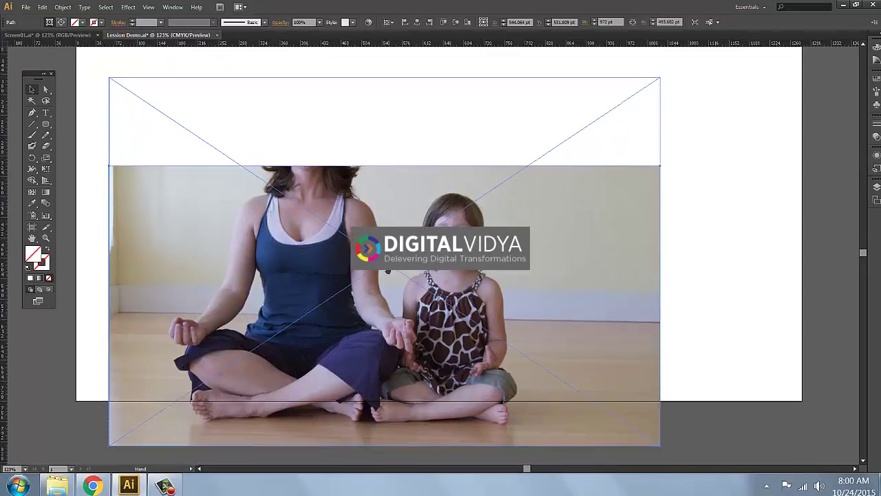
pyautogui.moveTo(384, 164); pyautogui.dragTo(378, 91)
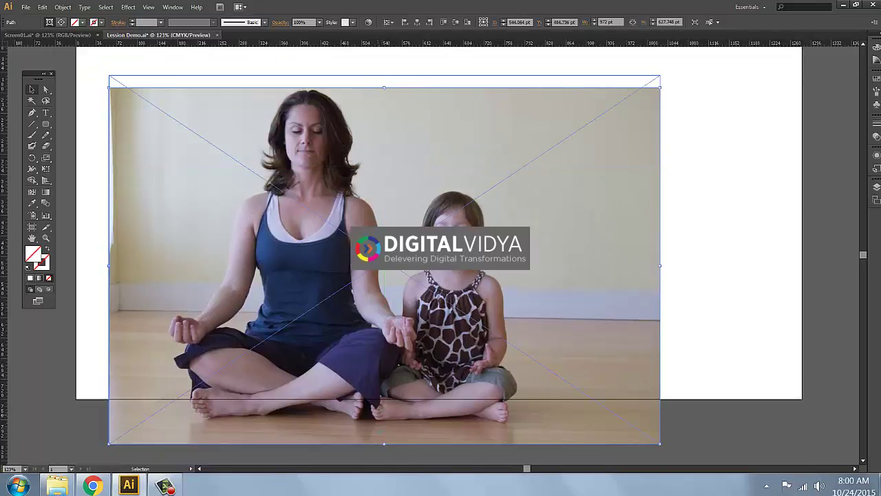
pyautogui.moveTo(386, 444); pyautogui.dragTo(388, 275)
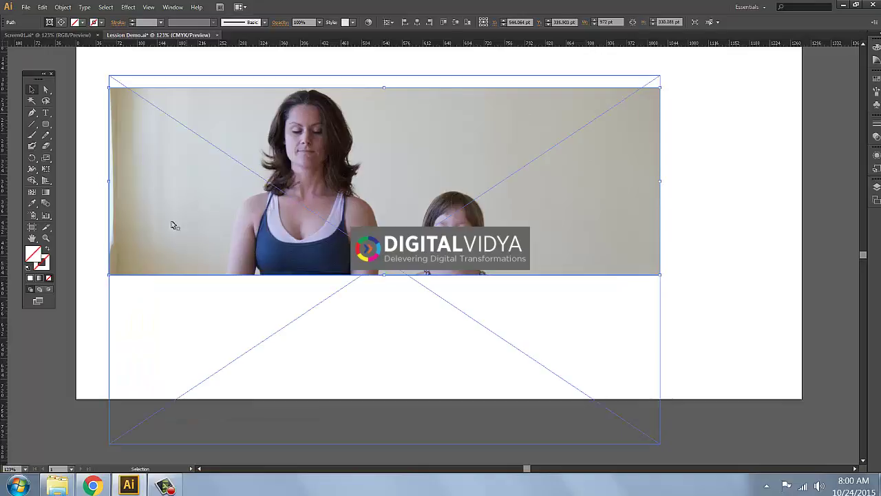
pyautogui.moveTo(109, 182); pyautogui.dragTo(117, 182)
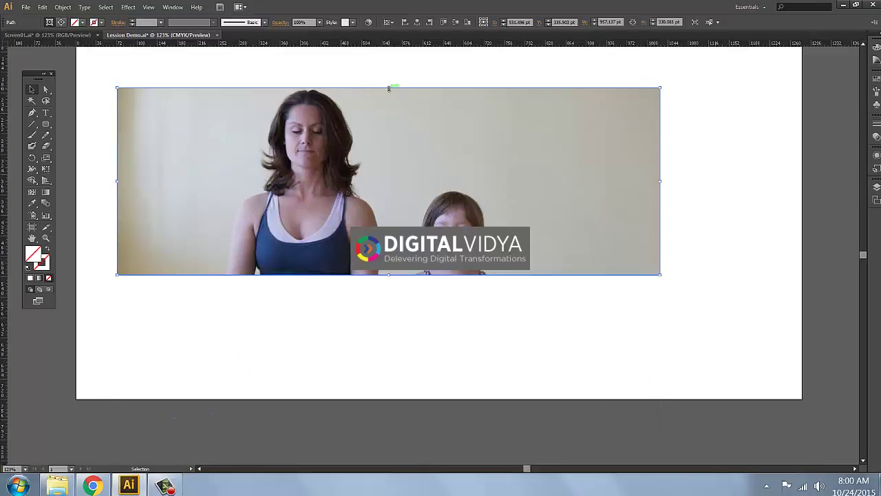
pyautogui.moveTo(388, 88); pyautogui.dragTo(388, 91)
pyautogui.click(753, 155)
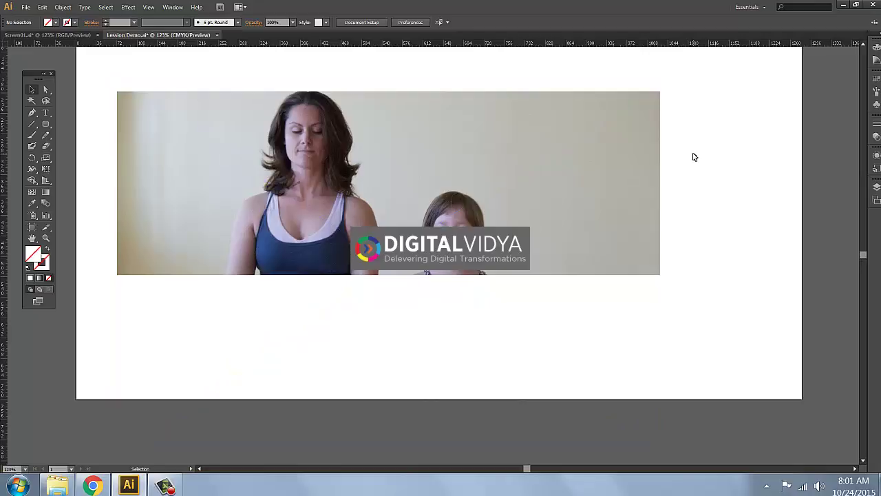
# Delete the cropped meditating photo and place the saree photo instead
pyautogui.click(157, 268)
pyautogui.press('Delete')
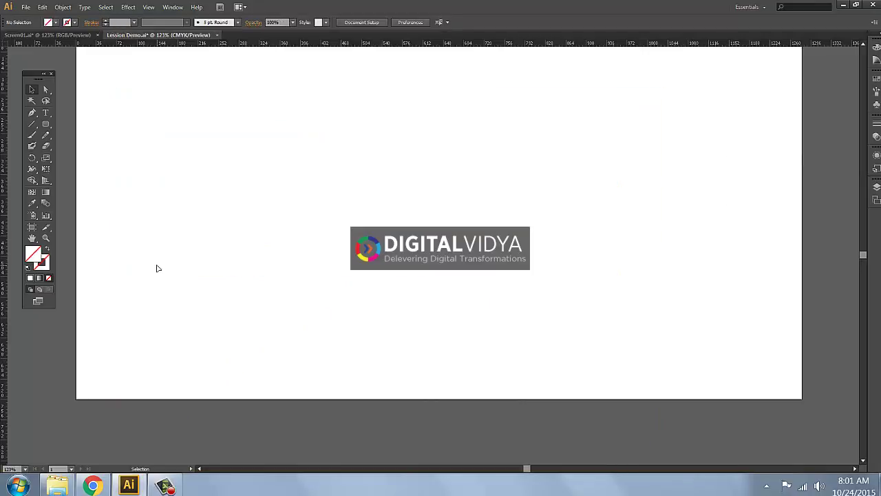
pyautogui.click(25, 7)
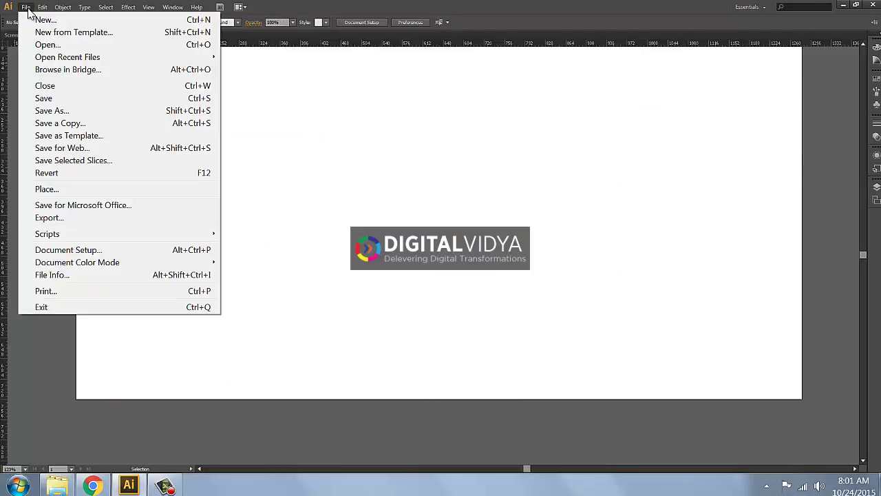
pyautogui.click(47, 189)
pyautogui.click(257, 96)
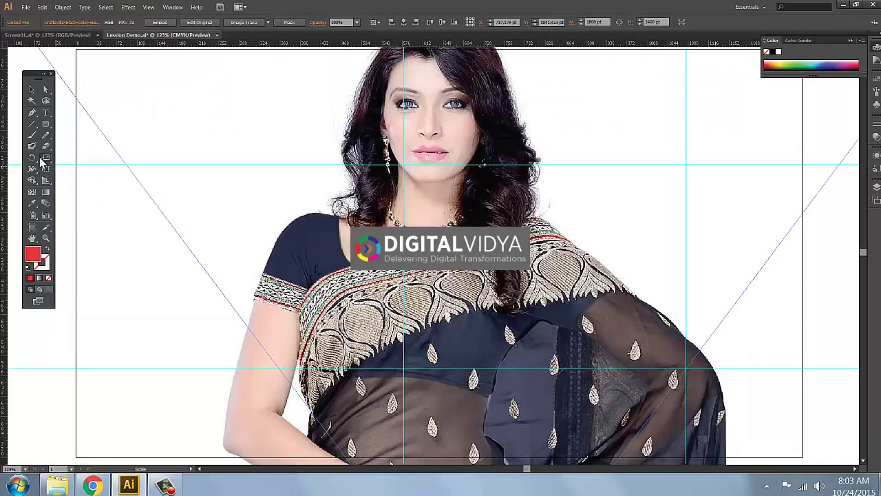
# Scale the saree photo to 25% and show the transparency grid
pyautogui.doubleClick(43, 159)
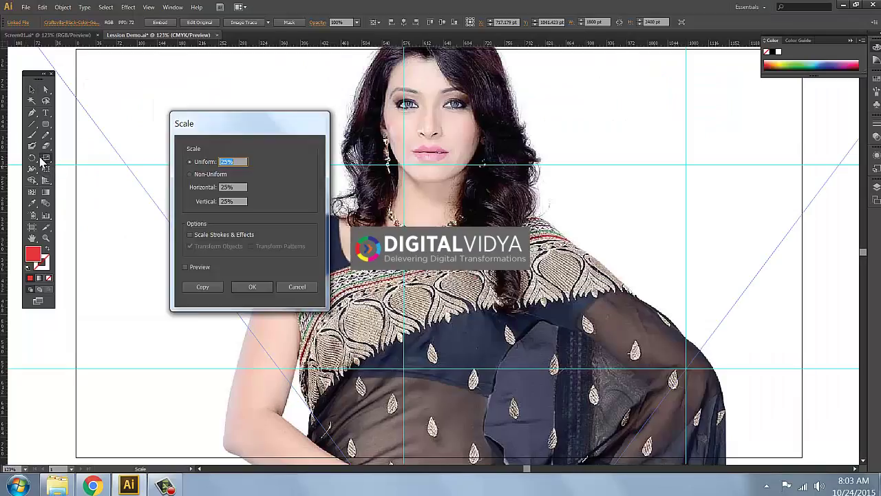
pyautogui.write('3')
pyautogui.press('Return')
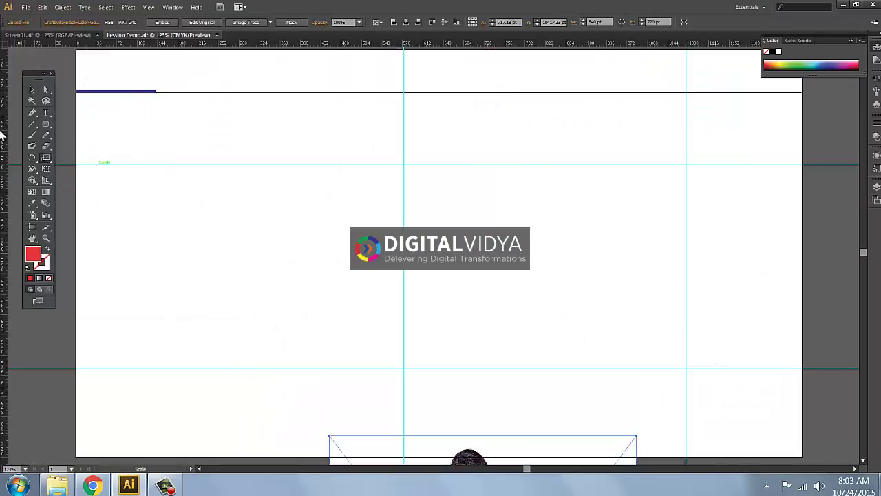
pyautogui.click(31, 89)
pyautogui.click(358, 271)
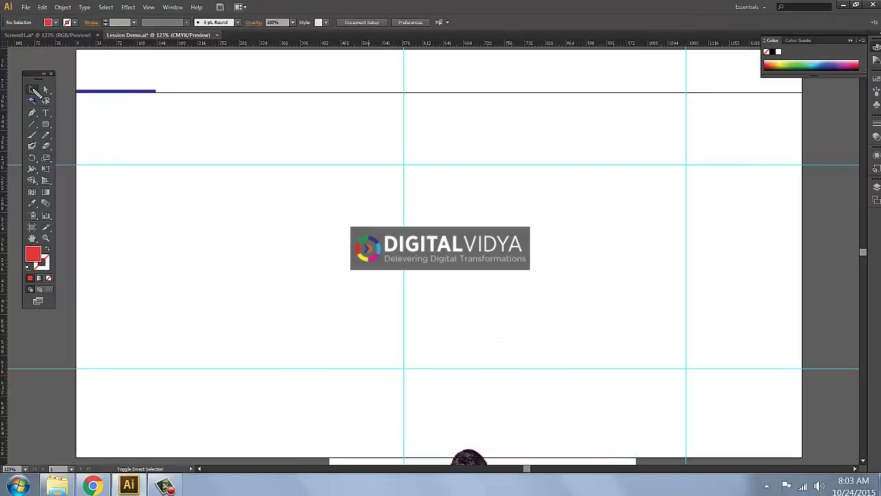
pyautogui.click(148, 7)
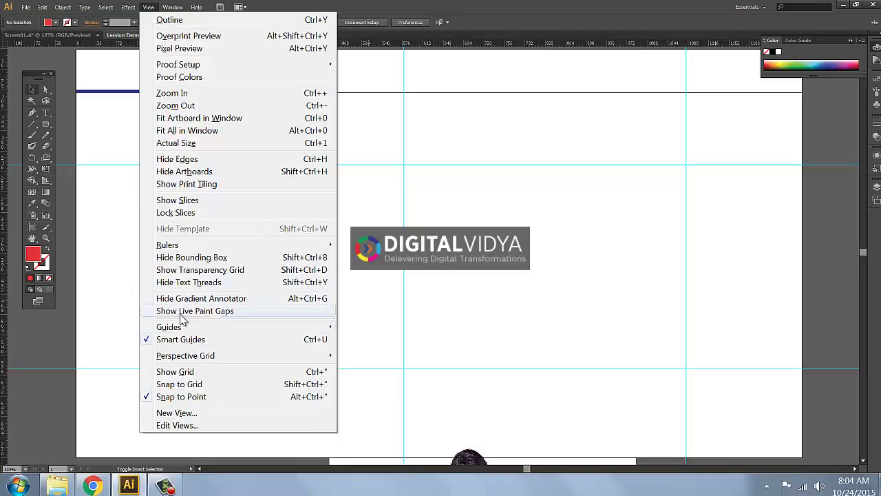
pyautogui.click(212, 272)
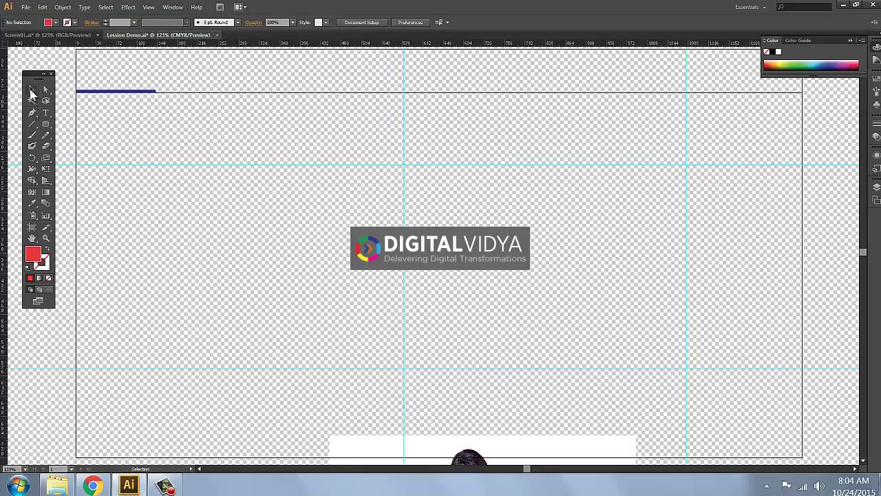
# Draw a red rounded rectangle to the left of the saree photo
pyautogui.scroll(-3, 395, 306)
pyautogui.moveTo(497, 404); pyautogui.dragTo(498, 144)
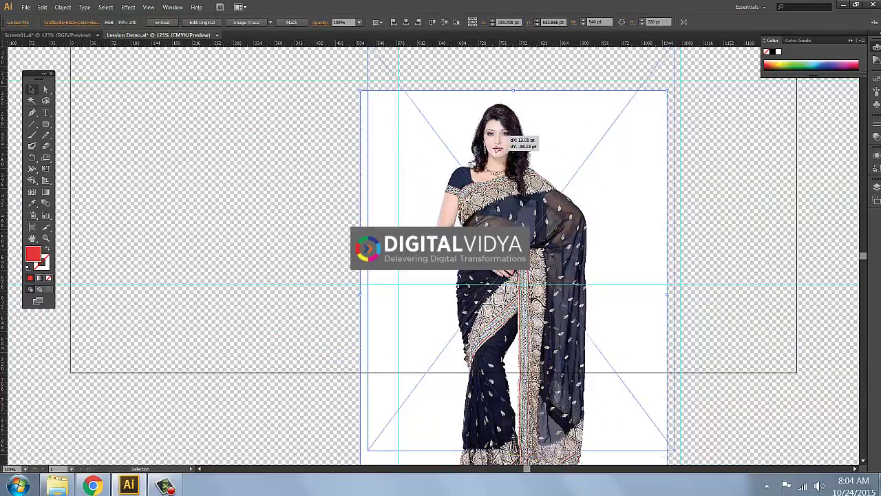
pyautogui.scroll(3, 441, 248)
pyautogui.click(230, 204)
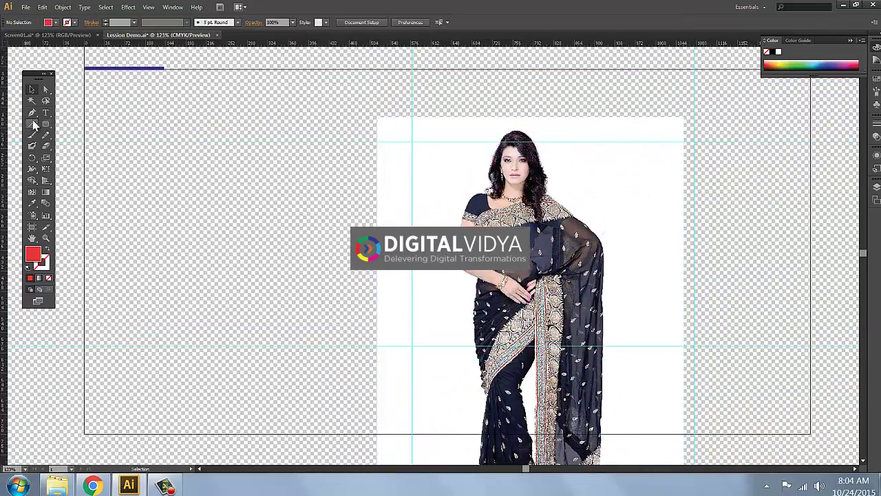
pyautogui.click(45, 124)
pyautogui.moveTo(103, 177); pyautogui.dragTo(317, 303)
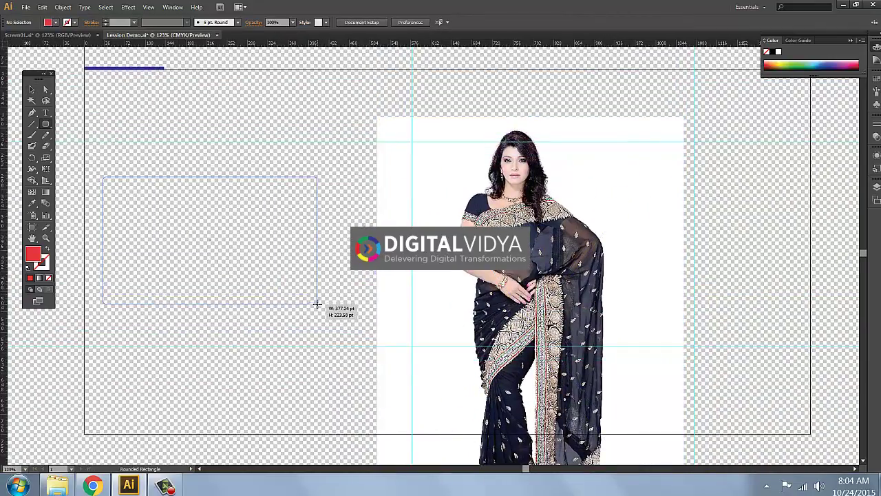
pyautogui.click(31, 89)
pyautogui.click(101, 137)
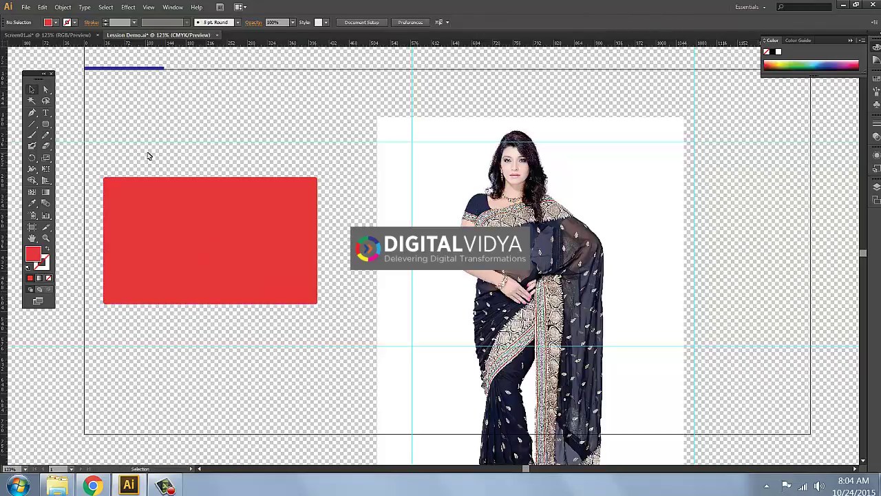
# Clip the photo to the rectangle with Ctrl+7 and nudge the clip group right
pyautogui.moveTo(207, 144); pyautogui.dragTo(453, 282)
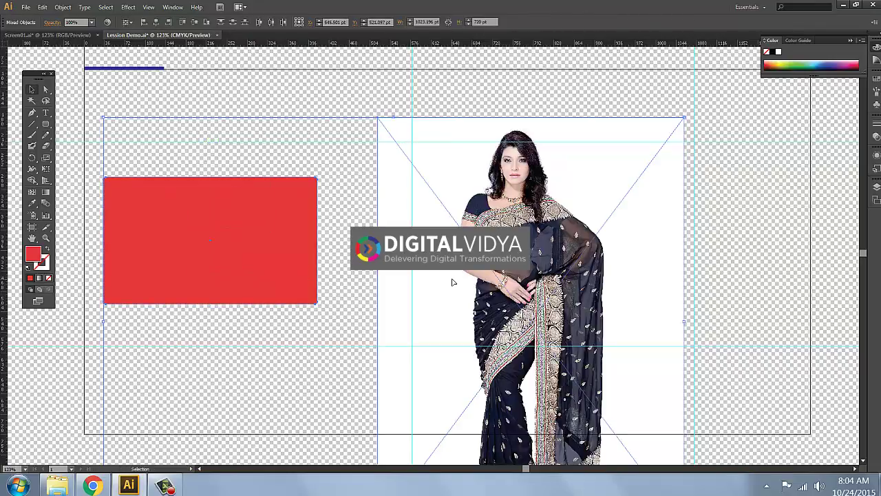
pyautogui.hotkey('ctrl', '7')
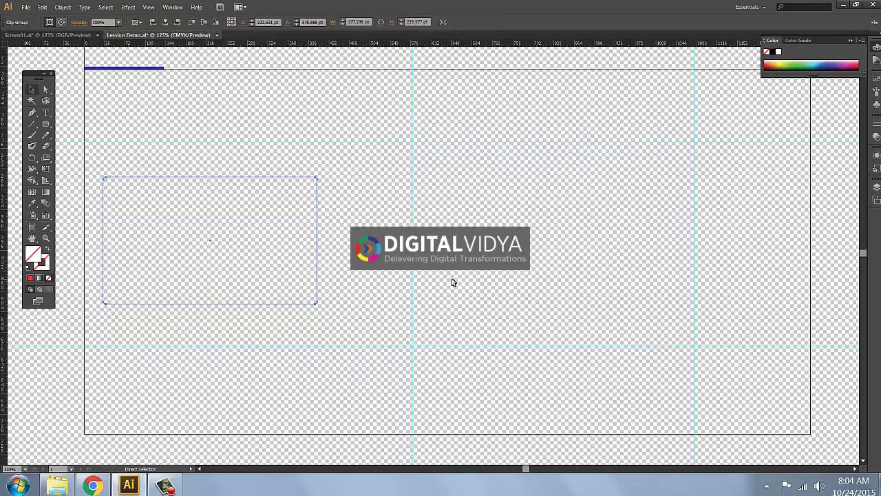
pyautogui.moveTo(356, 219); pyautogui.dragTo(229, 264)
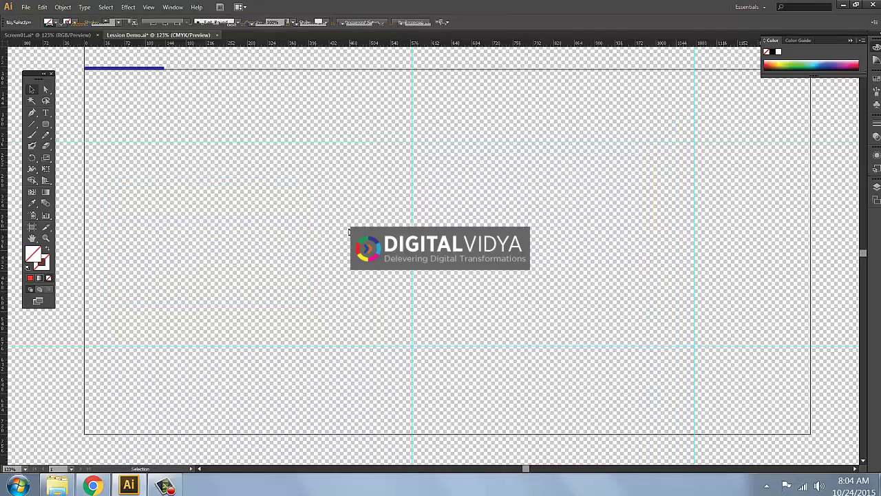
pyautogui.press('Right')
pyautogui.press('Right')
pyautogui.press('Right')
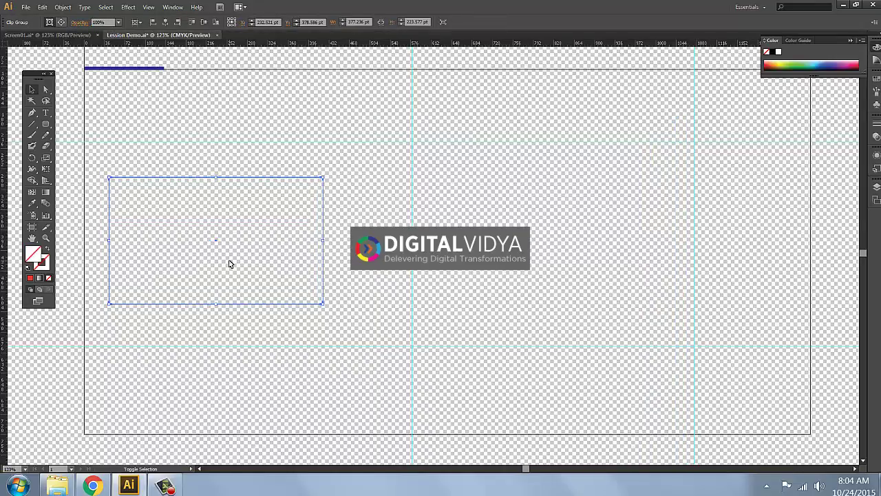
pyautogui.press('Right')
pyautogui.press('Right')
pyautogui.press('Right')
pyautogui.press('Right')
pyautogui.press('Right')
pyautogui.press('Right')
pyautogui.press('Right')
pyautogui.press('Right')
pyautogui.press('Right')
pyautogui.press('Right')
pyautogui.press('Right')
pyautogui.press('Right')
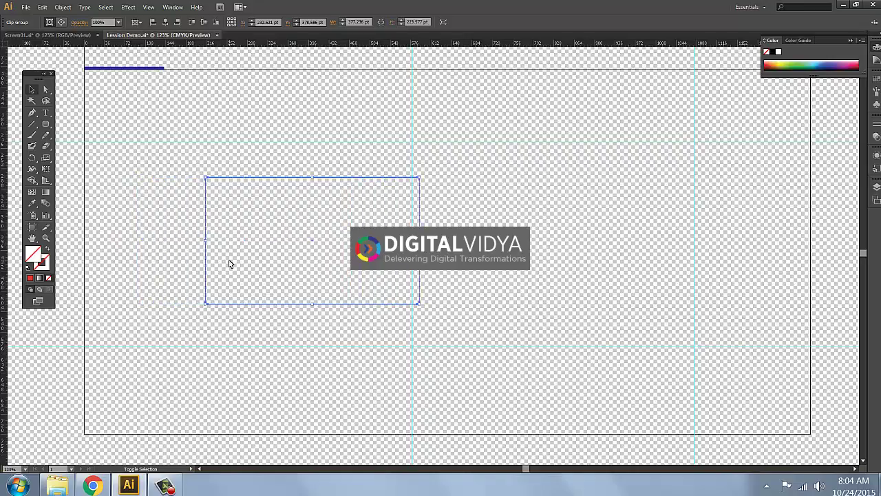
pyautogui.press('Right')
pyautogui.press('Right')
pyautogui.press('Right')
pyautogui.press('Right')
pyautogui.press('Right')
pyautogui.press('Right')
pyautogui.press('Right')
pyautogui.press('Right')
pyautogui.press('Right')
pyautogui.press('Right')
pyautogui.press('Right')
pyautogui.press('Right')
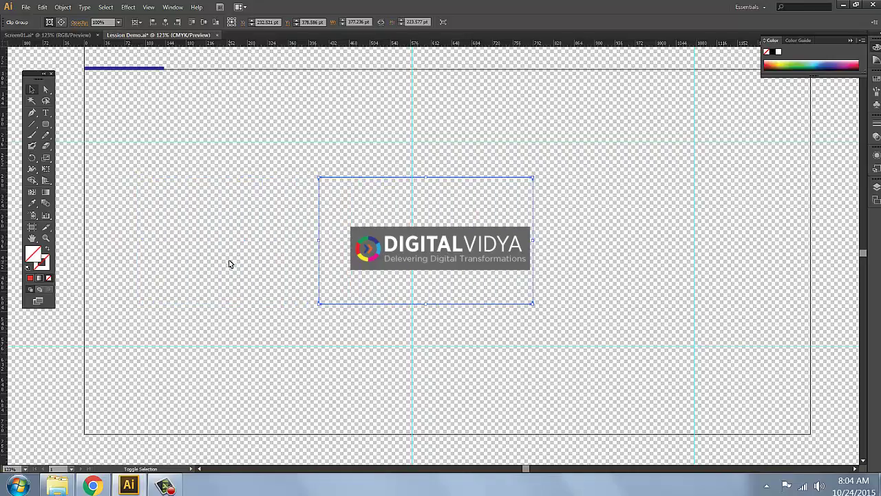
pyautogui.press('Right')
pyautogui.press('Right')
pyautogui.press('Right')
pyautogui.press('Right')
pyautogui.press('Right')
pyautogui.press('Right')
pyautogui.press('Right')
pyautogui.press('Right')
pyautogui.press('Right')
pyautogui.press('Right')
pyautogui.press('Right')
pyautogui.press('Right')
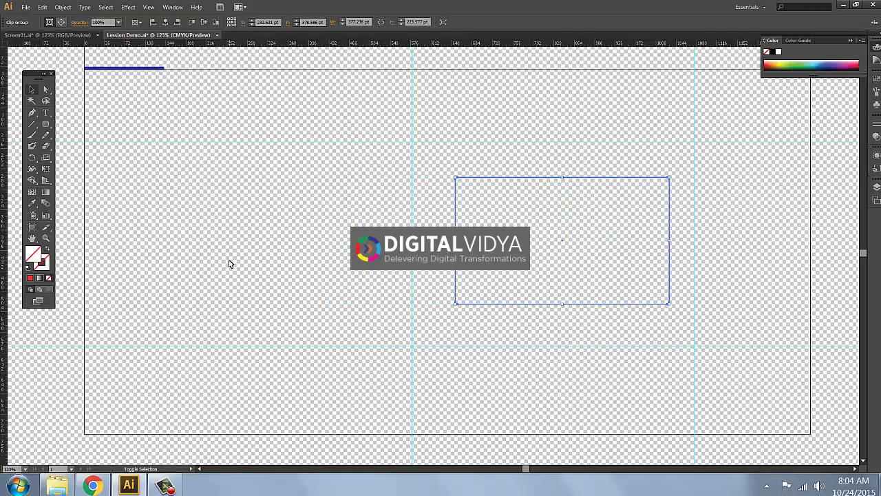
pyautogui.press('Right')
pyautogui.press('Right')
pyautogui.press('Right')
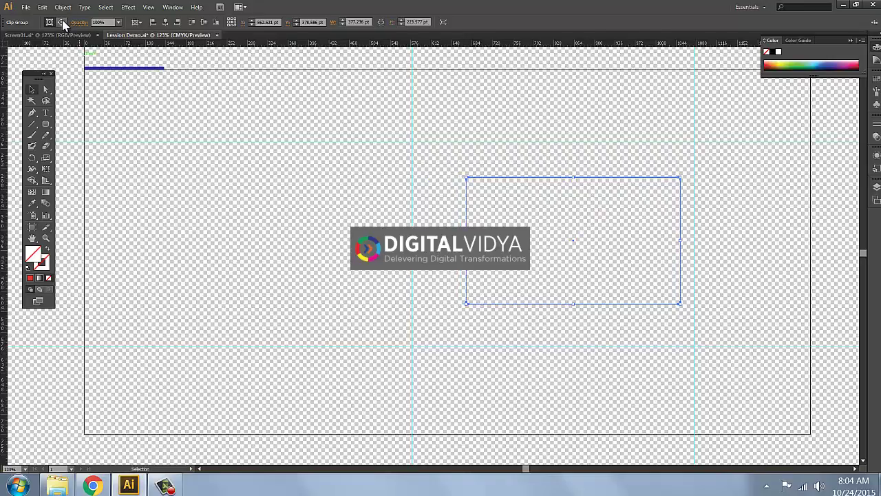
# Slide the photo left inside its frame until the woman's head and upper body show
pyautogui.click(61, 22)
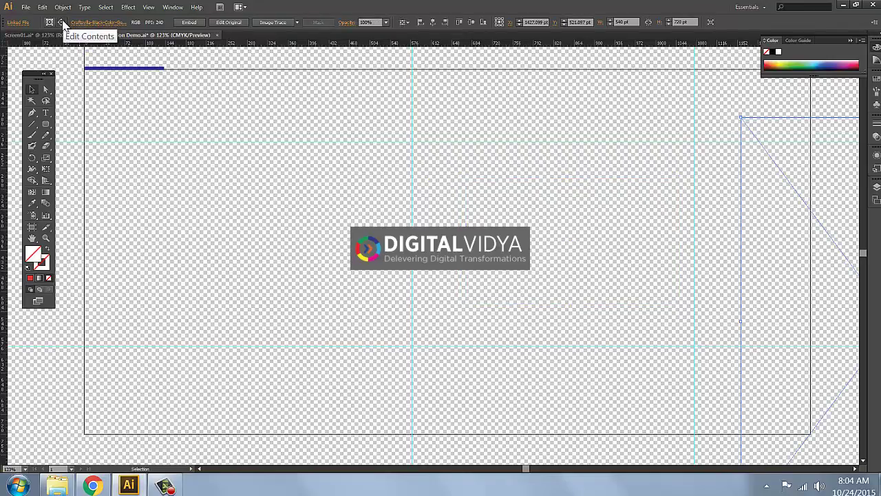
pyautogui.click(49, 22)
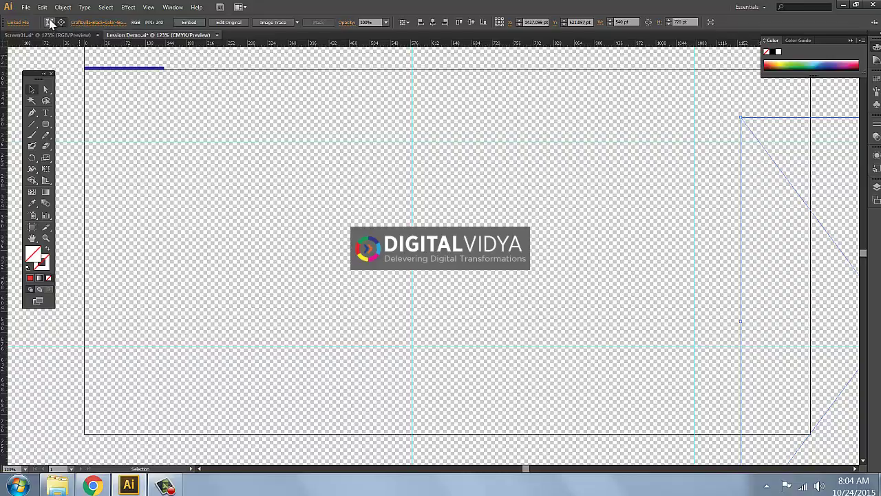
pyautogui.click(62, 22)
pyautogui.hotkey('shift', 'Left')
pyautogui.hotkey('shift', 'Left')
pyautogui.hotkey('shift', 'Left')
pyautogui.hotkey('shift', 'Left')
pyautogui.hotkey('shift', 'Left')
pyautogui.hotkey('shift', 'Left')
pyautogui.hotkey('shift', 'Left')
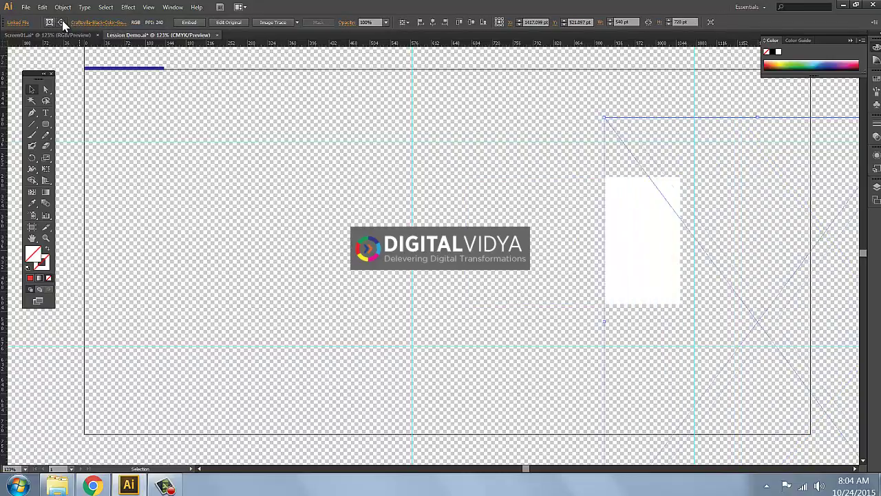
pyautogui.hotkey('shift', 'Left')
pyautogui.hotkey('shift', 'Left')
pyautogui.hotkey('shift', 'Left')
pyautogui.hotkey('shift', 'Left')
pyautogui.hotkey('shift', 'Left')
pyautogui.hotkey('shift', 'Left')
pyautogui.hotkey('shift', 'Left')
pyautogui.hotkey('shift', 'Left')
pyautogui.hotkey('shift', 'Left')
pyautogui.hotkey('shift', 'Left')
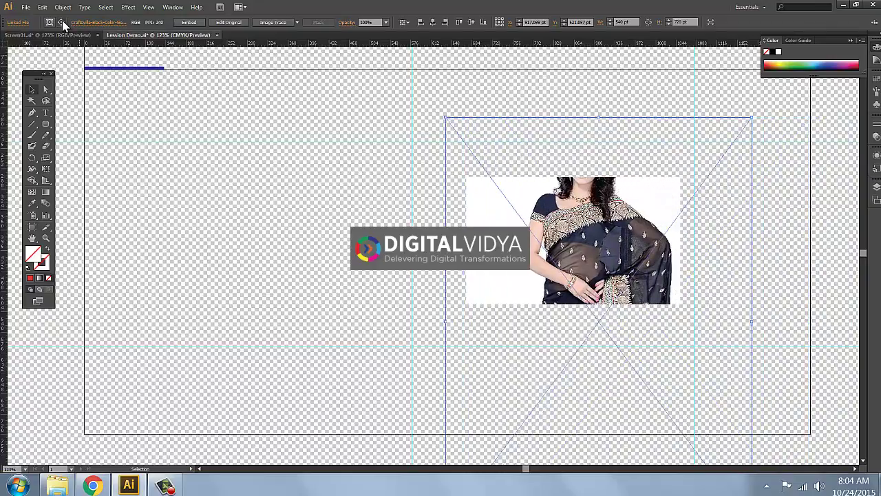
pyautogui.hotkey('shift', 'Left')
pyautogui.hotkey('shift', 'Left')
pyautogui.hotkey('shift', 'Left')
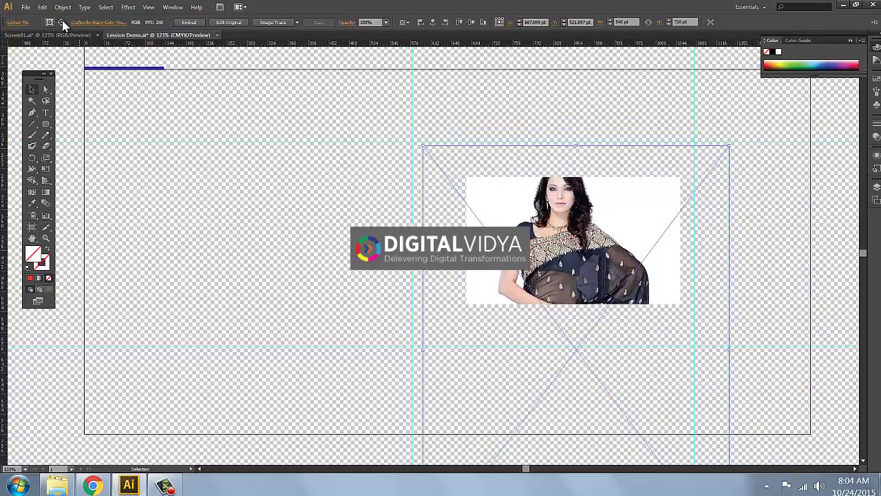
pyautogui.click(249, 212)
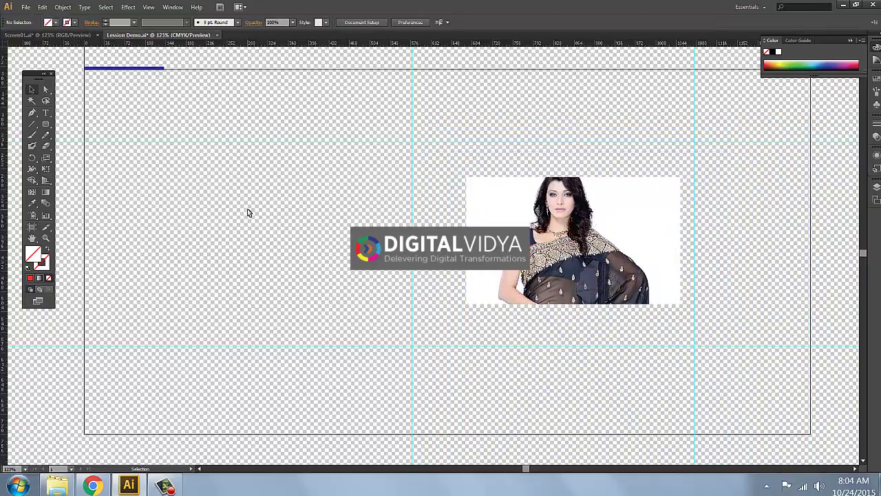
# Hide the transparency grid and select the clipping frame of the woman photo
pyautogui.press('n')
pyautogui.click(149, 8)
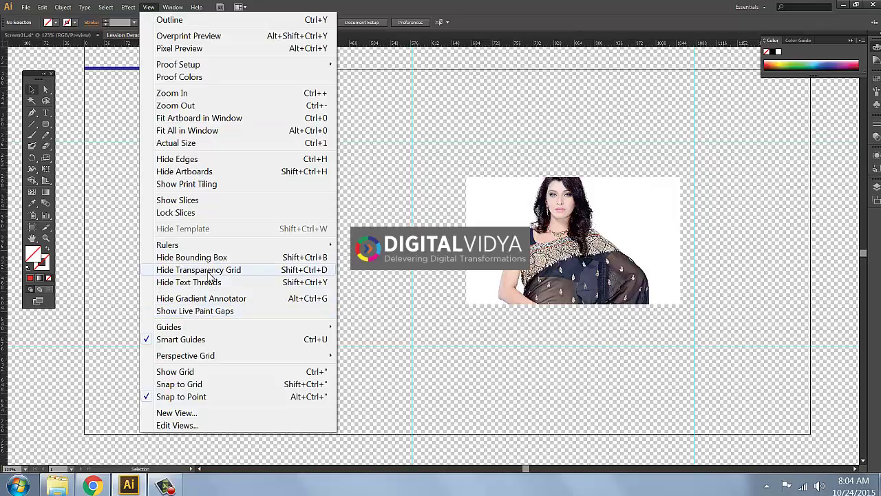
pyautogui.click(210, 270)
pyautogui.click(496, 225)
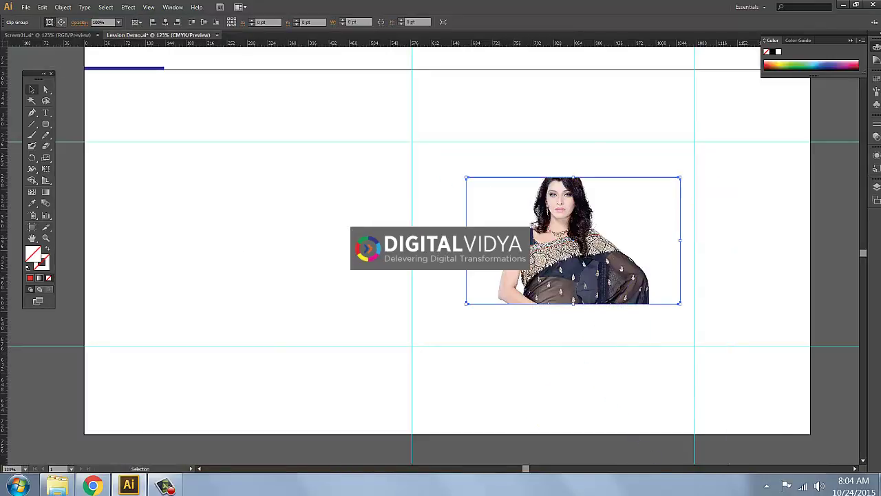
pyautogui.click(61, 23)
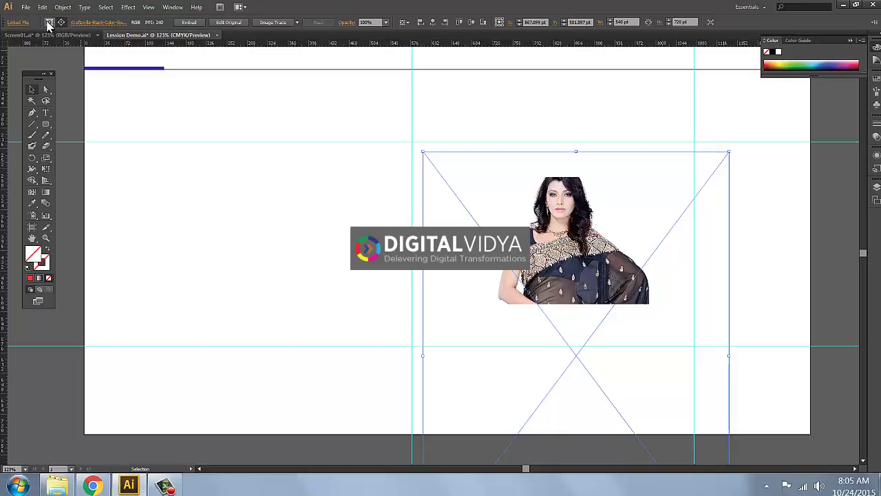
pyautogui.click(49, 24)
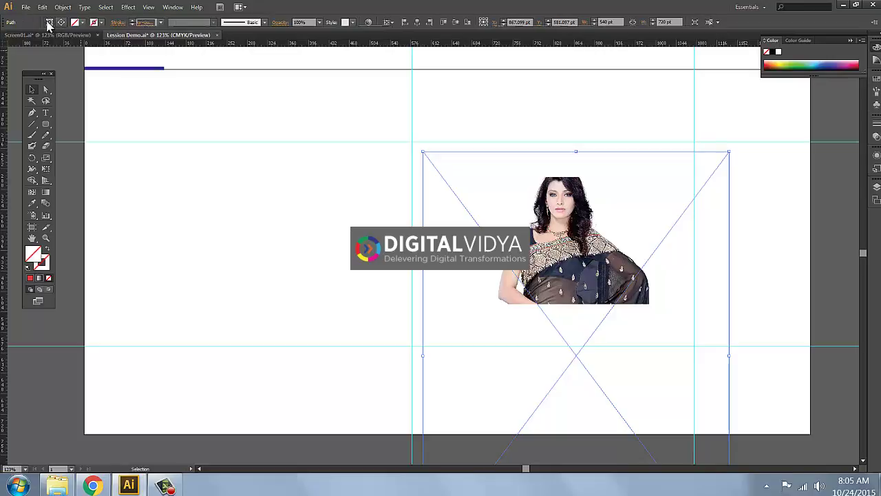
# Give the clipping frame a thicker grey outline
pyautogui.doubleClick(45, 264)
pyautogui.moveTo(422, 203); pyautogui.dragTo(426, 201)
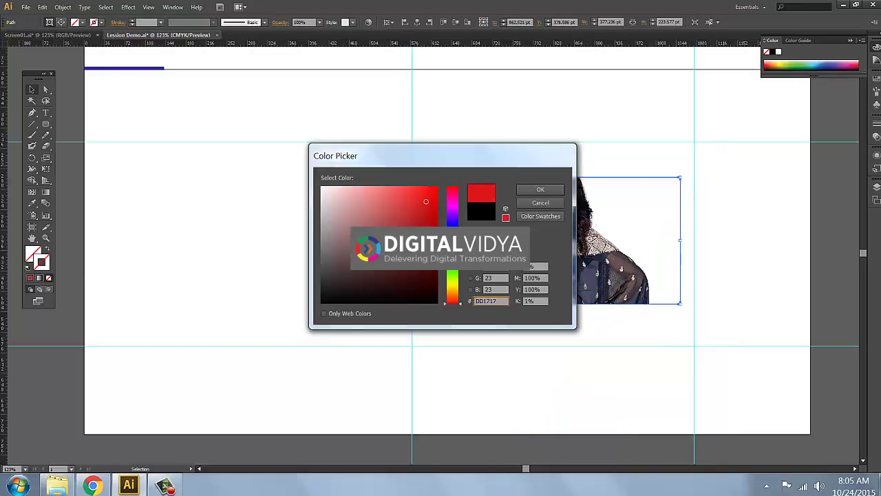
pyautogui.click(452, 217)
pyautogui.click(326, 250)
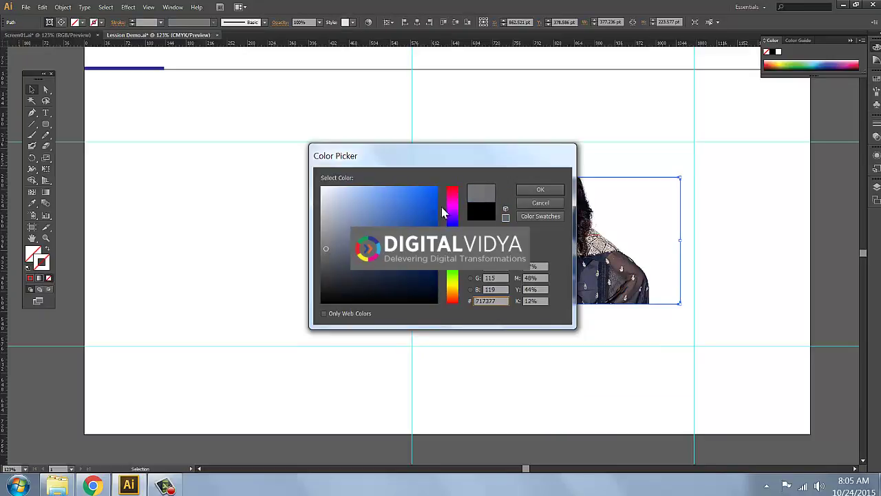
pyautogui.click(541, 190)
pyautogui.click(133, 21)
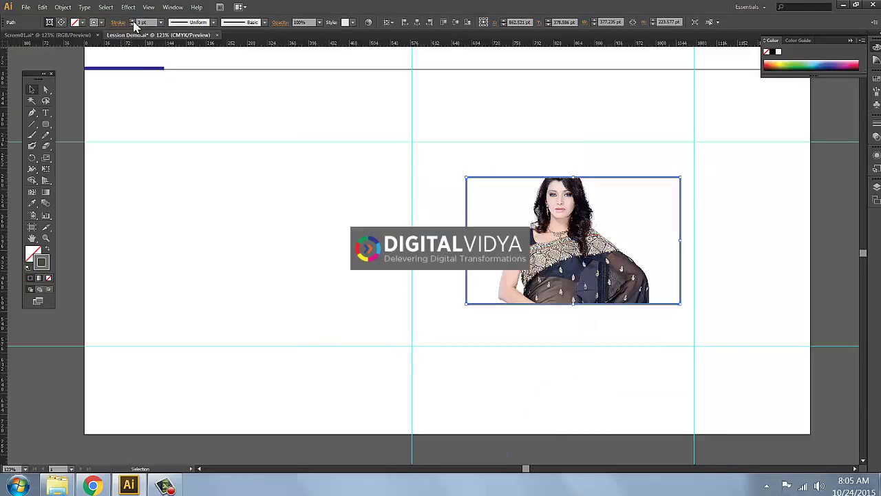
# Remove the framed woman photo, leaving only the Digital Vidya logo
pyautogui.click(255, 175)
pyautogui.moveTo(486, 202); pyautogui.dragTo(406, 196)
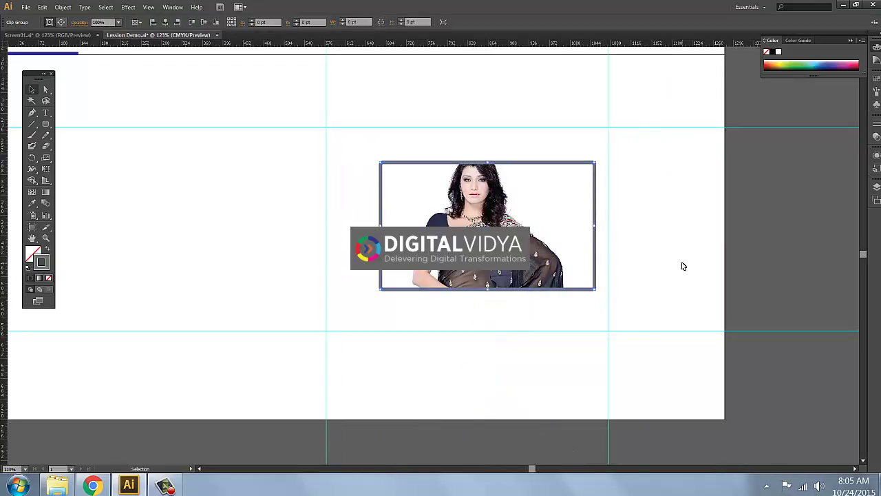
pyautogui.hotkey('ctrl', 'z')
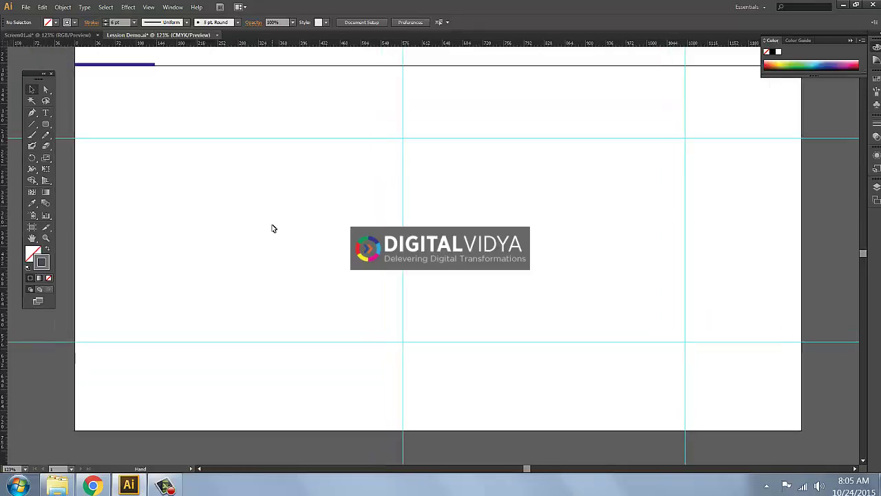
# Place the dancer photo from DancePics and turn it into a clipped image
pyautogui.click(25, 7)
pyautogui.click(55, 190)
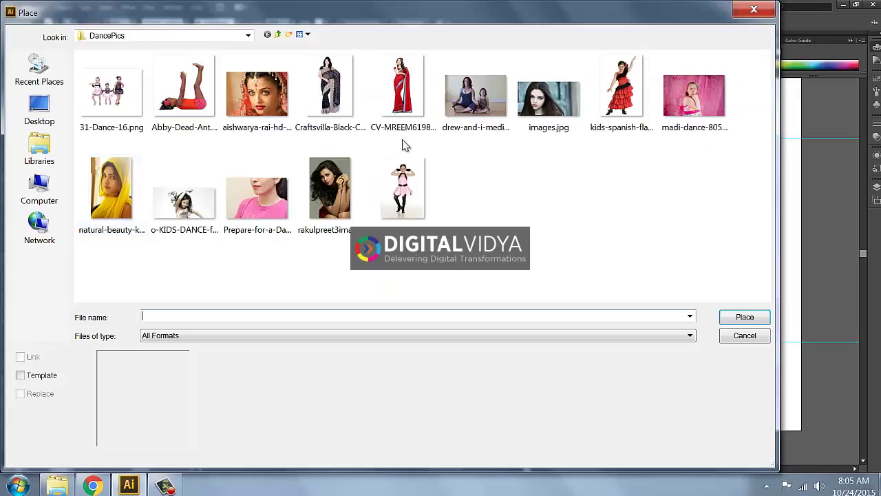
pyautogui.click(402, 181)
pyautogui.click(745, 316)
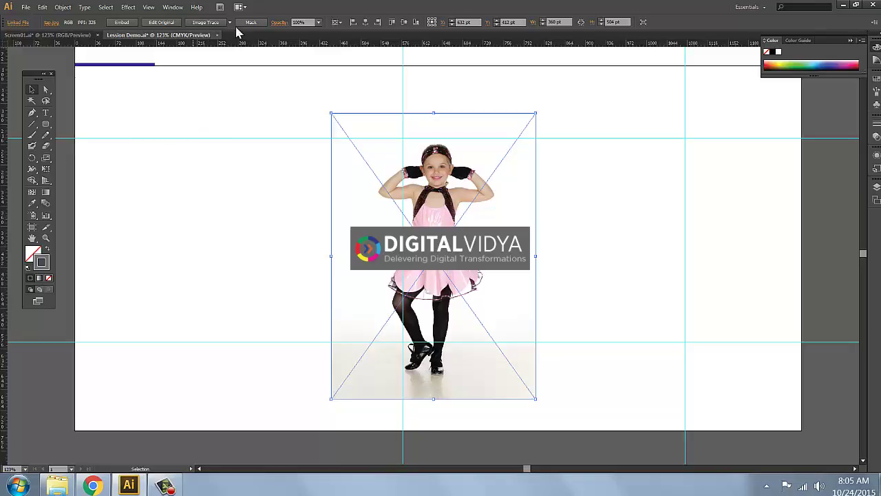
pyautogui.click(250, 22)
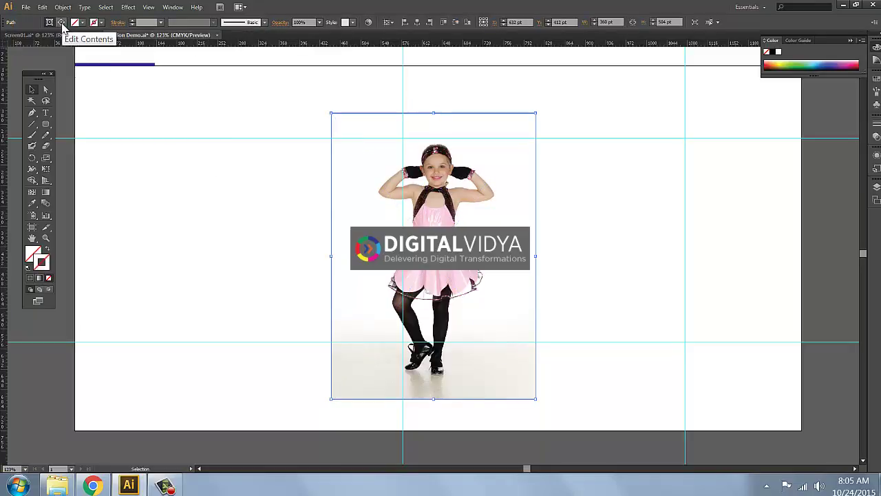
pyautogui.click(61, 23)
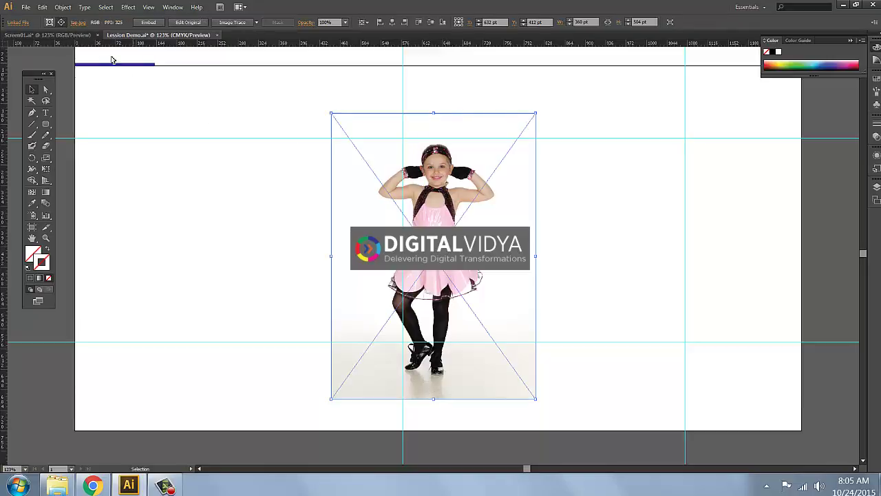
pyautogui.click(50, 22)
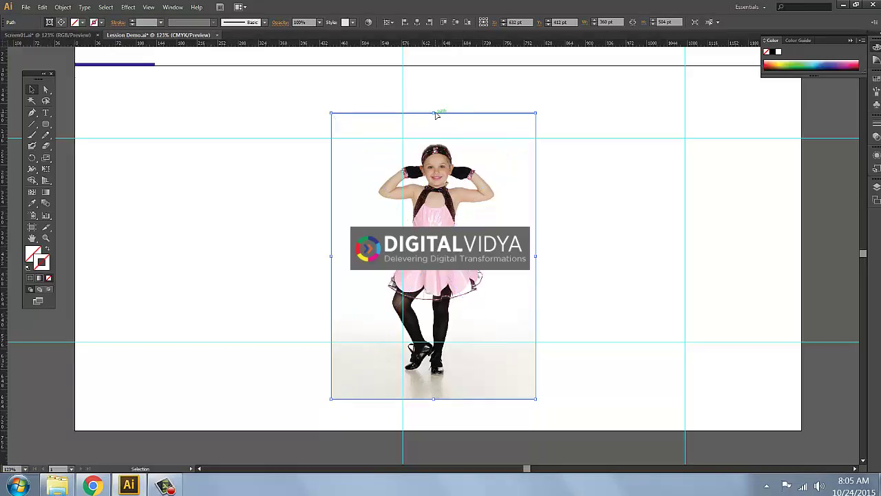
# Crop the dancer's top, left, bottom and right edges to her head and raised arms
pyautogui.moveTo(434, 113); pyautogui.dragTo(433, 137)
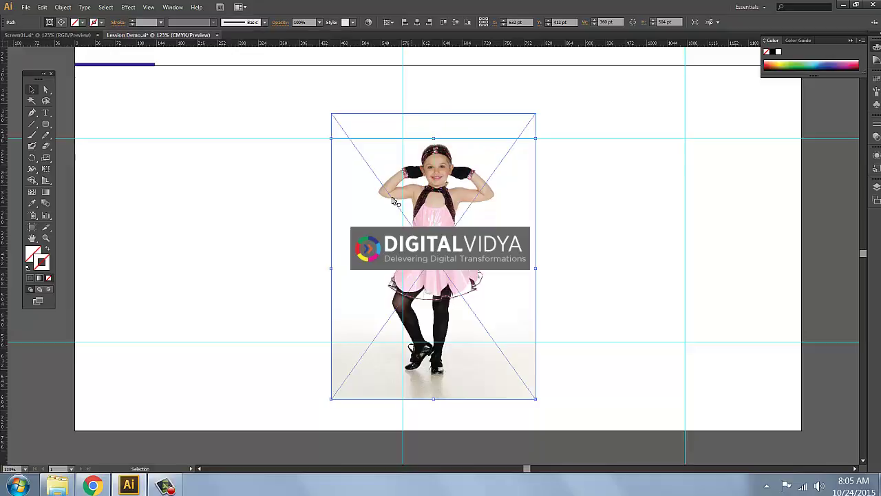
pyautogui.moveTo(331, 269); pyautogui.dragTo(375, 271)
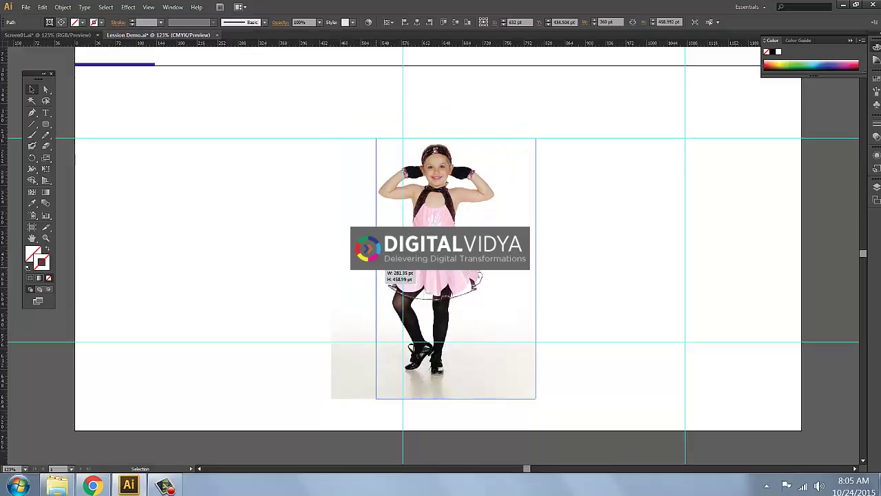
pyautogui.moveTo(455, 398); pyautogui.dragTo(456, 254)
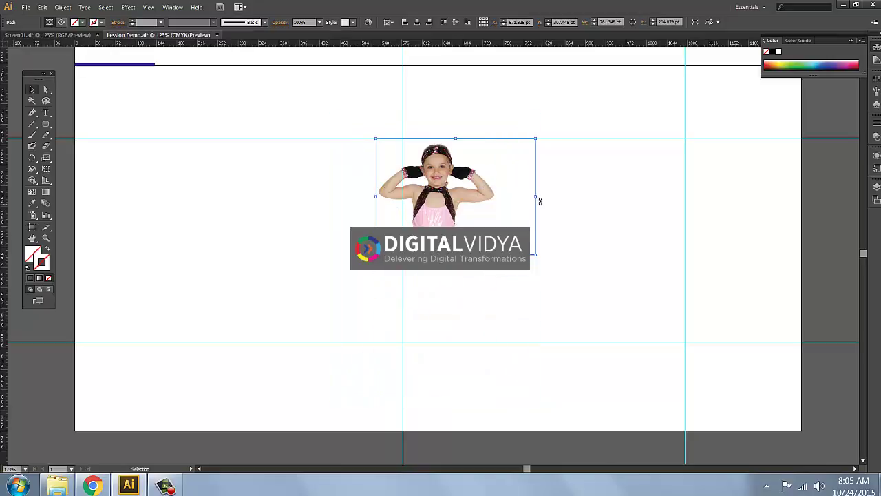
pyautogui.moveTo(537, 197); pyautogui.dragTo(497, 197)
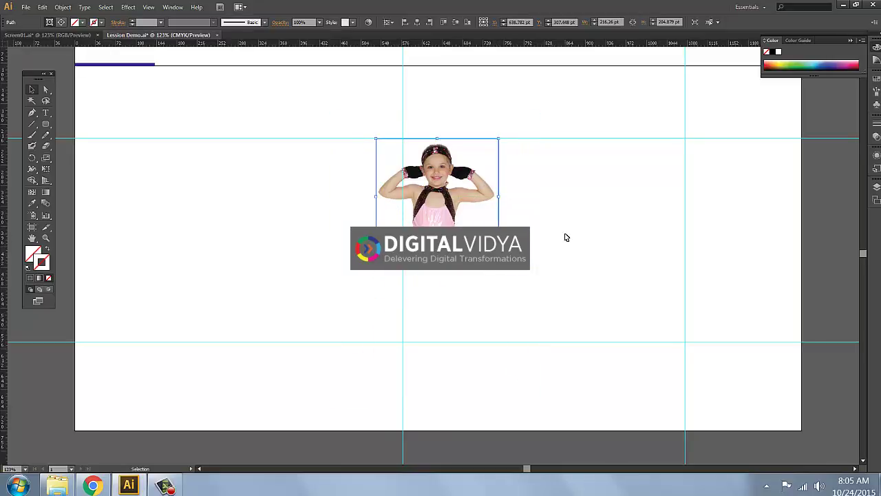
pyautogui.click(566, 236)
pyautogui.click(456, 206)
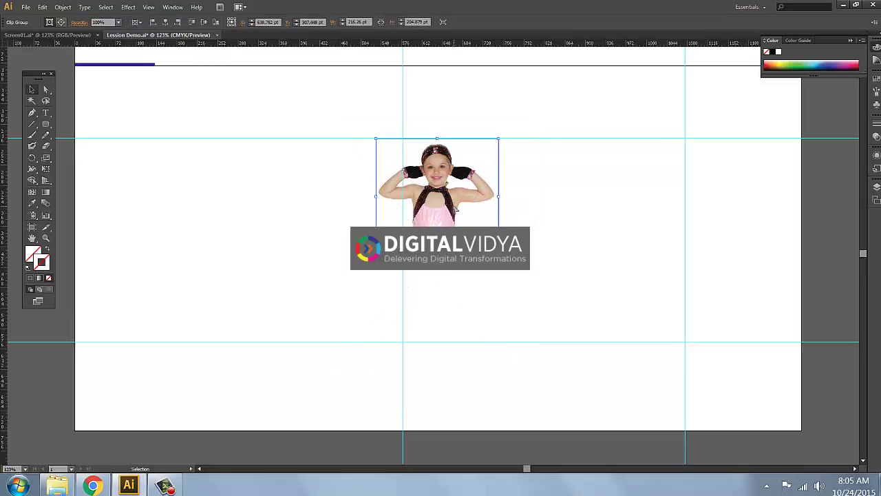
# Delete the girl photo and place images.jpg on the artboard
pyautogui.press('Delete')
pyautogui.click(26, 7)
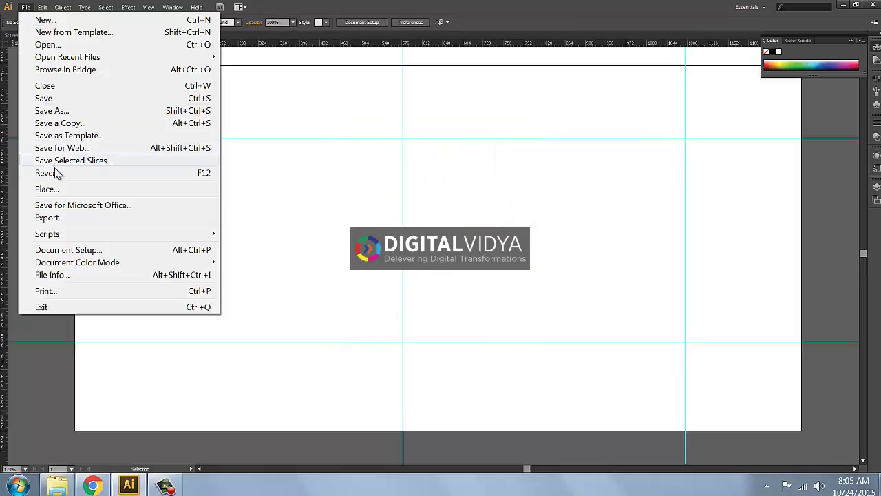
pyautogui.click(55, 188)
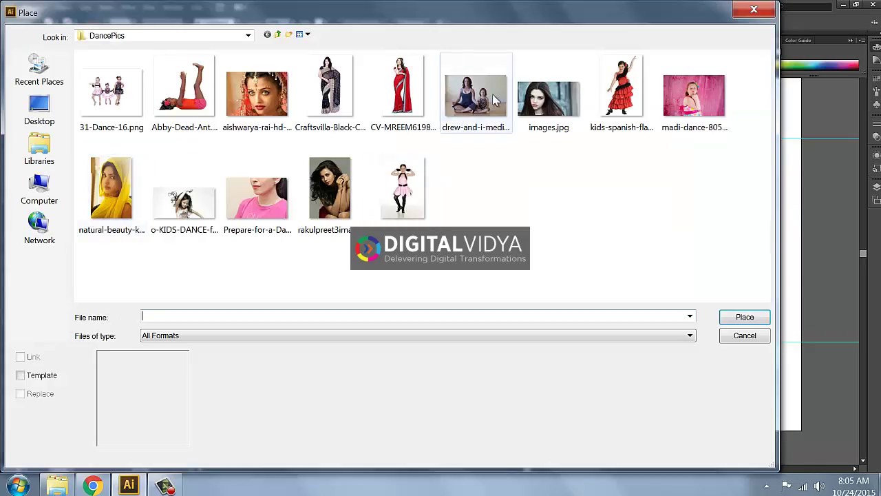
pyautogui.click(548, 97)
pyautogui.click(743, 317)
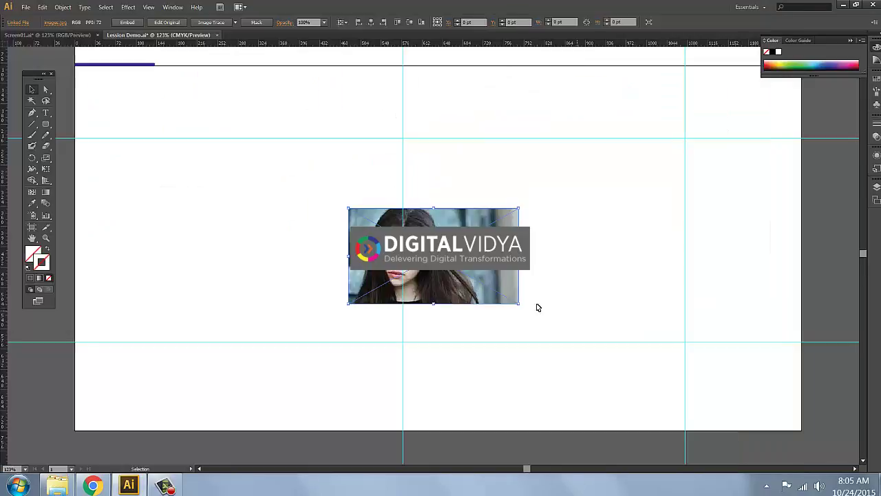
pyautogui.click(271, 238)
# Draw a red-filled circle and move it over the new photo
pyautogui.click(45, 124)
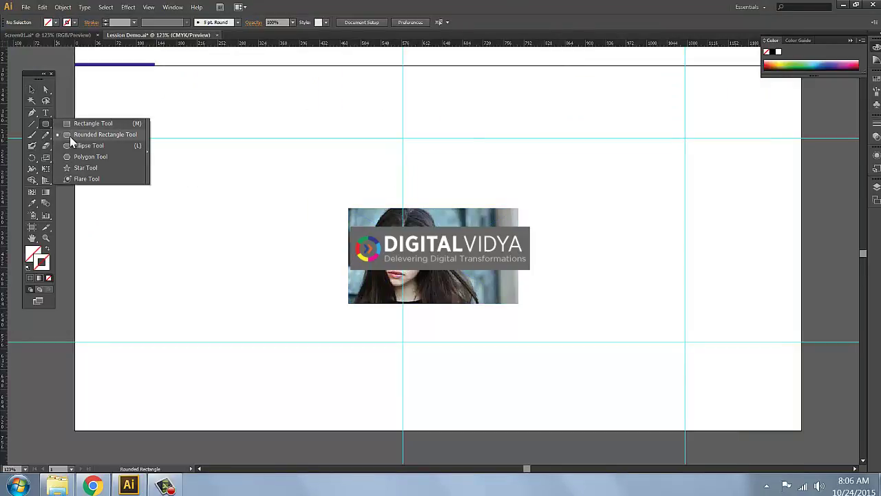
pyautogui.click(74, 145)
pyautogui.moveTo(155, 190)
pyautogui.mouseDown()
pyautogui.moveTo(222, 276)
pyautogui.moveTo(245, 279)
pyautogui.mouseUp()
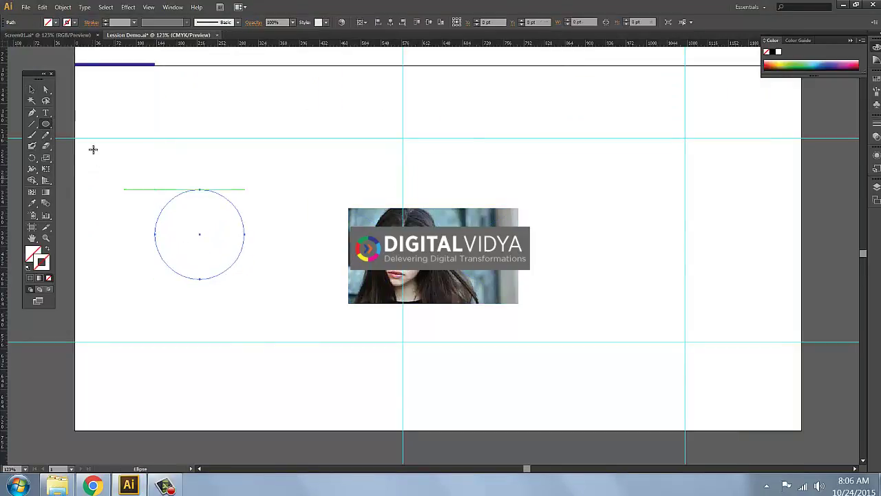
pyautogui.click(31, 90)
pyautogui.doubleClick(36, 256)
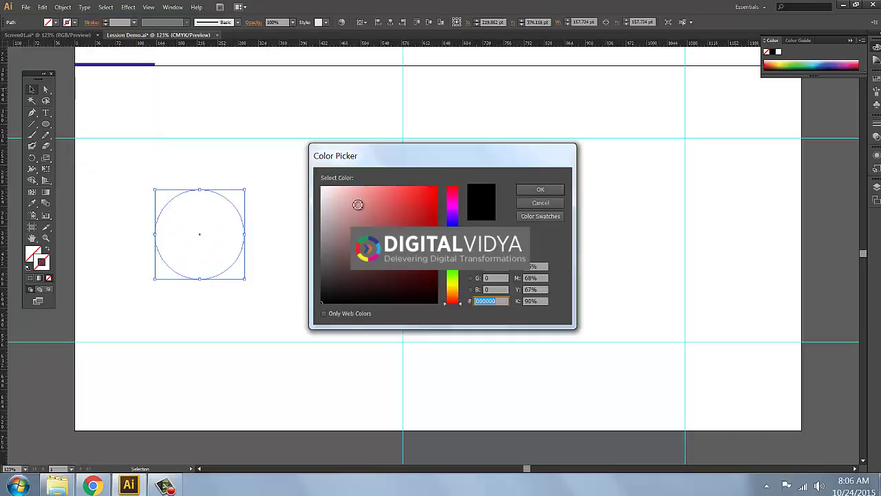
pyautogui.click(358, 202)
pyautogui.click(541, 188)
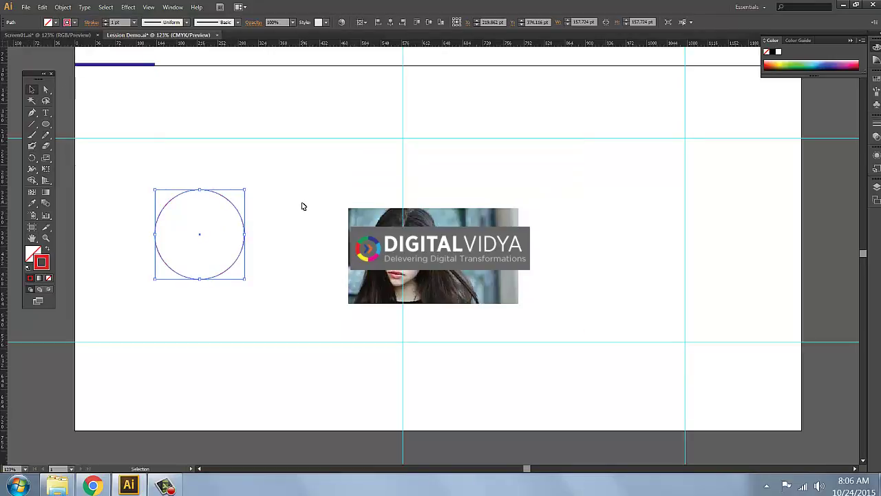
pyautogui.hotkey('shift', 'x')
pyautogui.moveTo(245, 238); pyautogui.dragTo(431, 261)
# Select the circle and photo together and make a clipping mask
pyautogui.moveTo(413, 169); pyautogui.dragTo(451, 214)
pyautogui.rightClick(442, 243)
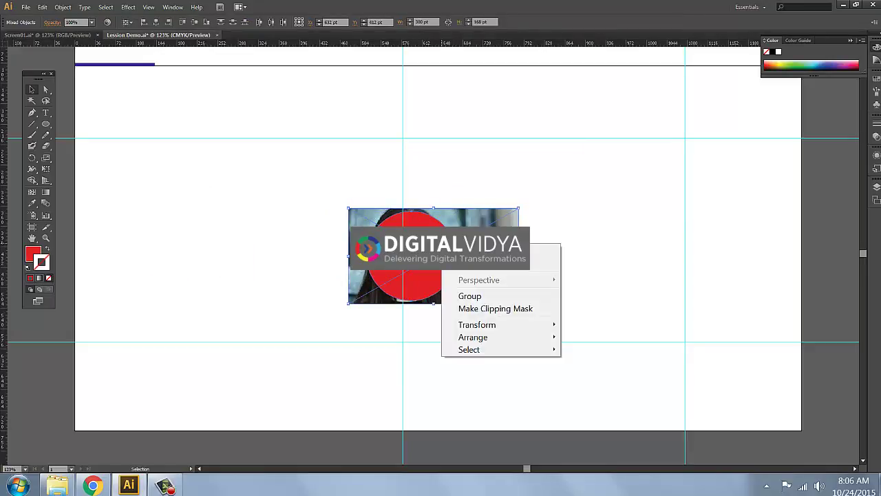
pyautogui.click(471, 309)
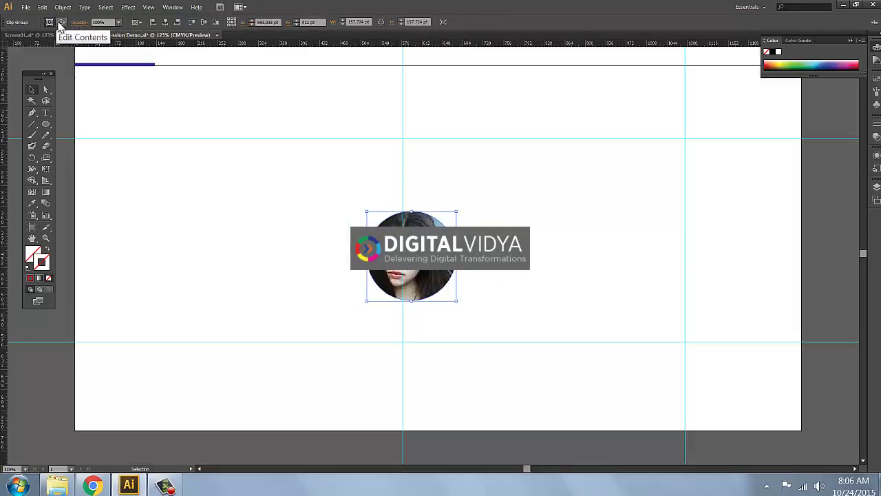
# Edit the circle's contents and nudge the woman's photo left and right to center it
pyautogui.click(61, 22)
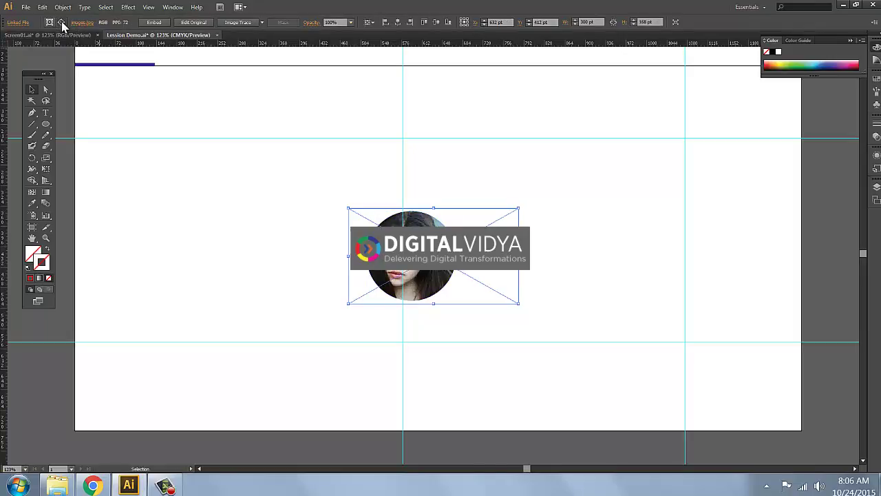
pyautogui.press('Right')
pyautogui.press('Right')
pyautogui.press('Right')
pyautogui.press('Right')
pyautogui.press('Right')
pyautogui.press('Right')
pyautogui.press('Left')
pyautogui.press('Left')
pyautogui.press('Left')
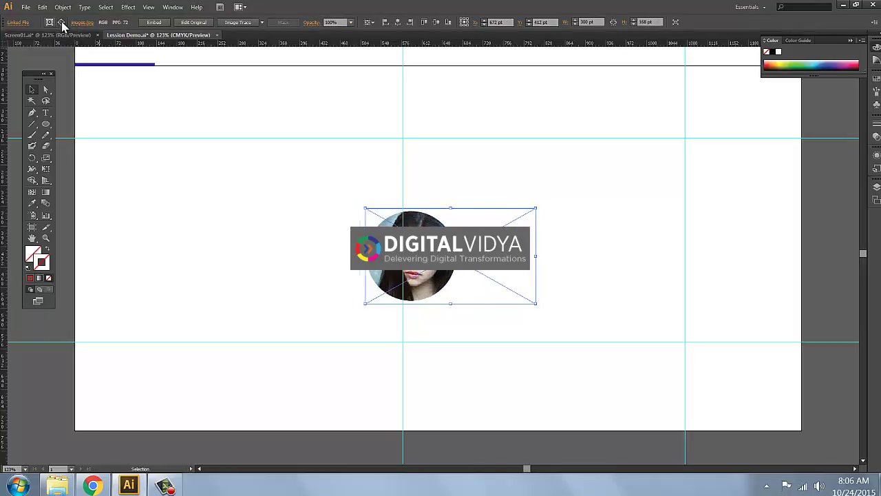
pyautogui.press('Left')
pyautogui.press('Left')
pyautogui.press('Left')
pyautogui.press('Left')
pyautogui.press('Left')
pyautogui.press('Left')
pyautogui.press('Right')
pyautogui.press('Right')
pyautogui.press('Right')
pyautogui.press('Right')
pyautogui.press('Right')
pyautogui.press('Right')
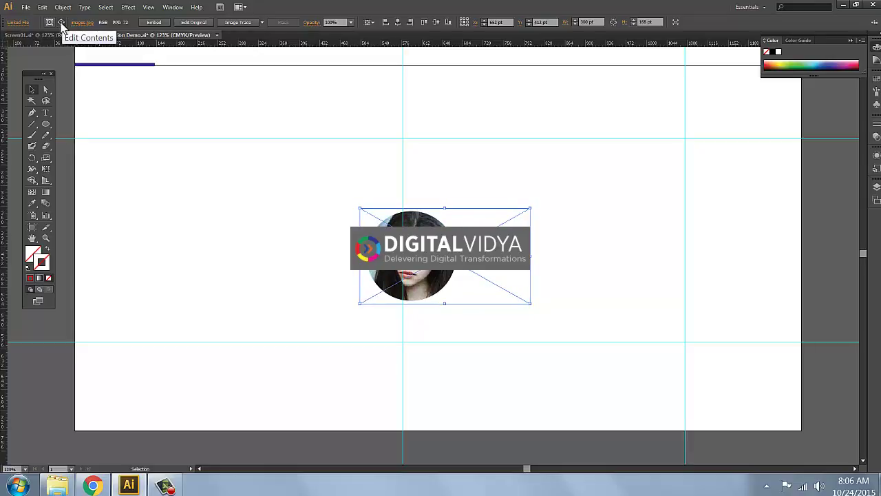
# Give the circle frame a thick CMYK Cyan stroke, then select the whole framed photo
pyautogui.click(48, 22)
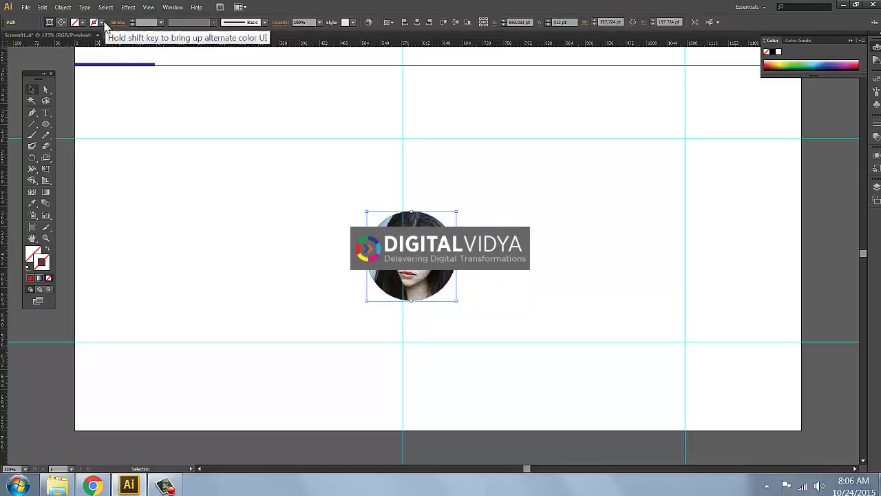
pyautogui.click(101, 22)
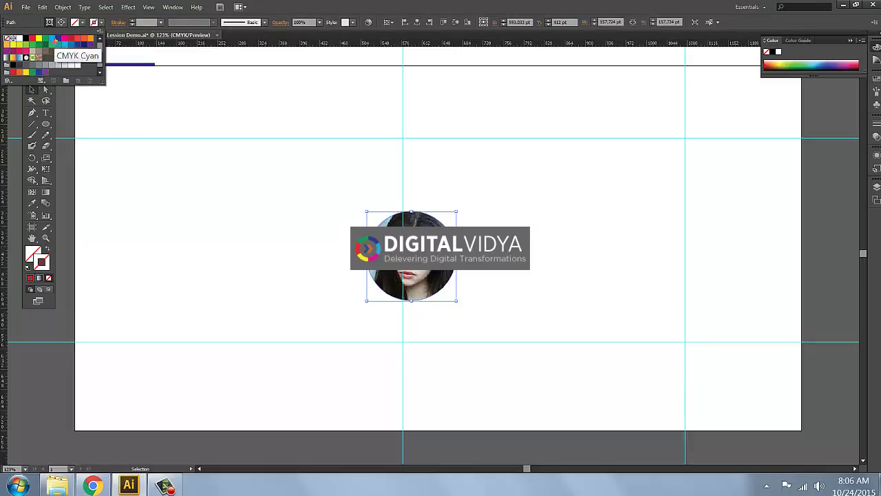
pyautogui.click(54, 42)
pyautogui.click(133, 21)
pyautogui.click(132, 21)
pyautogui.click(132, 20)
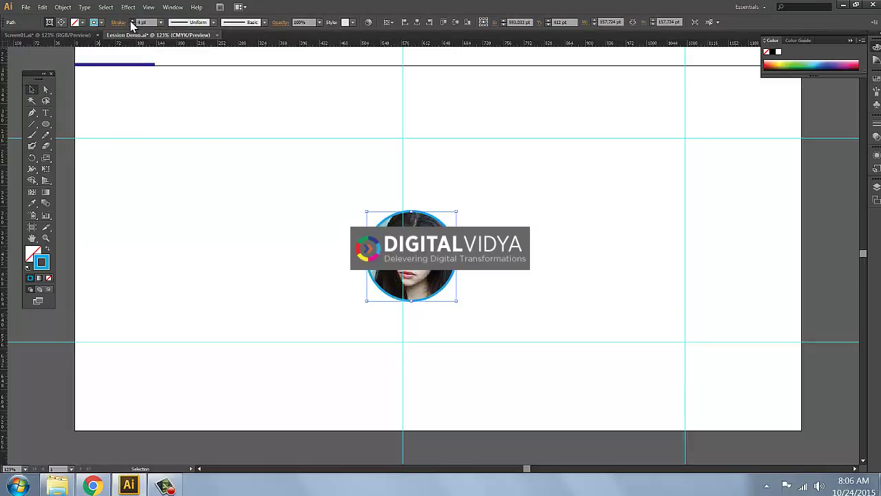
pyautogui.click(289, 287)
pyautogui.moveTo(473, 195); pyautogui.dragTo(242, 279)
# Duplicate the framed circle to the right and select the copy
pyautogui.moveTo(358, 275); pyautogui.dragTo(465, 275)
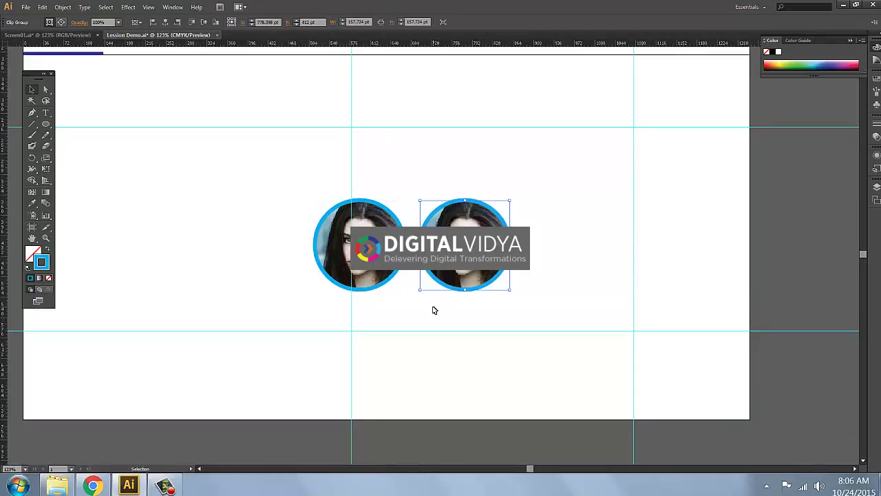
pyautogui.click(434, 310)
pyautogui.moveTo(582, 294); pyautogui.dragTo(414, 197)
# Relink the copied circle's photo to 31-Dance-16.png
pyautogui.click(61, 23)
pyautogui.click(82, 22)
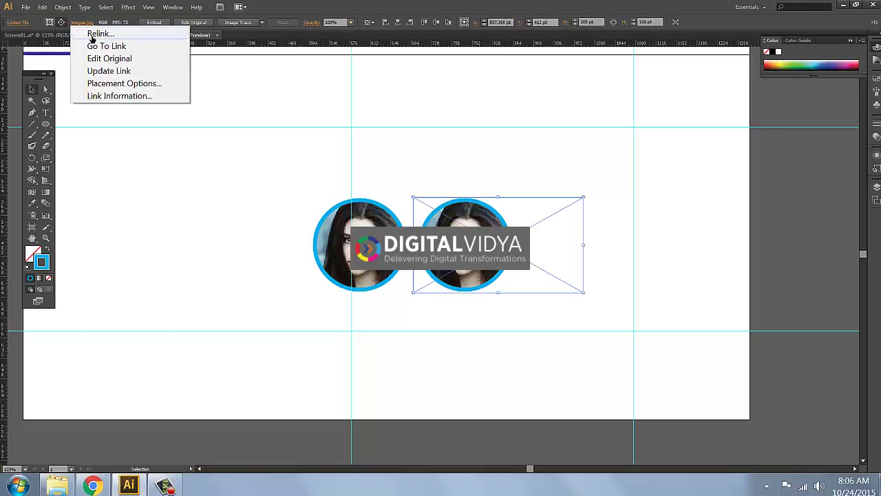
pyautogui.click(91, 32)
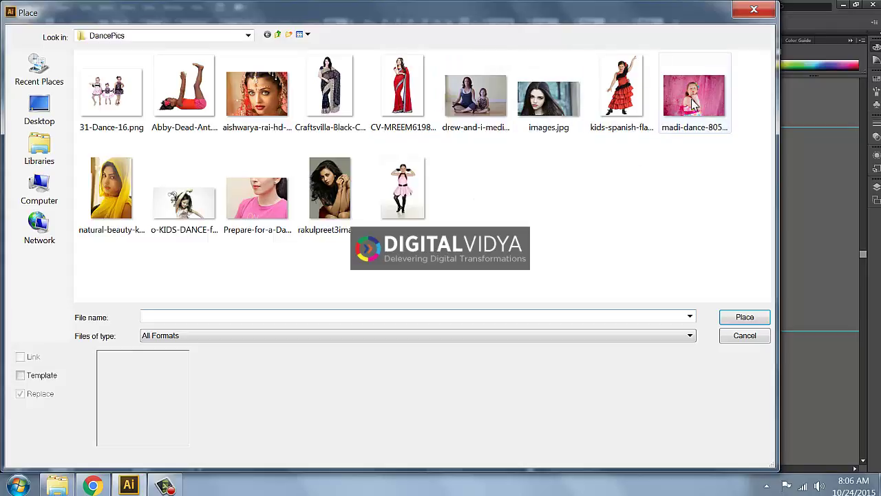
pyautogui.click(106, 181)
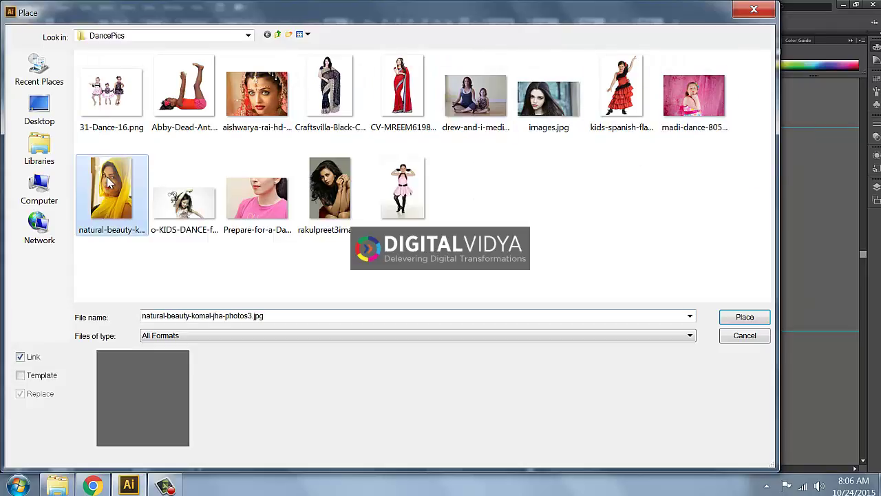
pyautogui.click(118, 102)
pyautogui.click(744, 317)
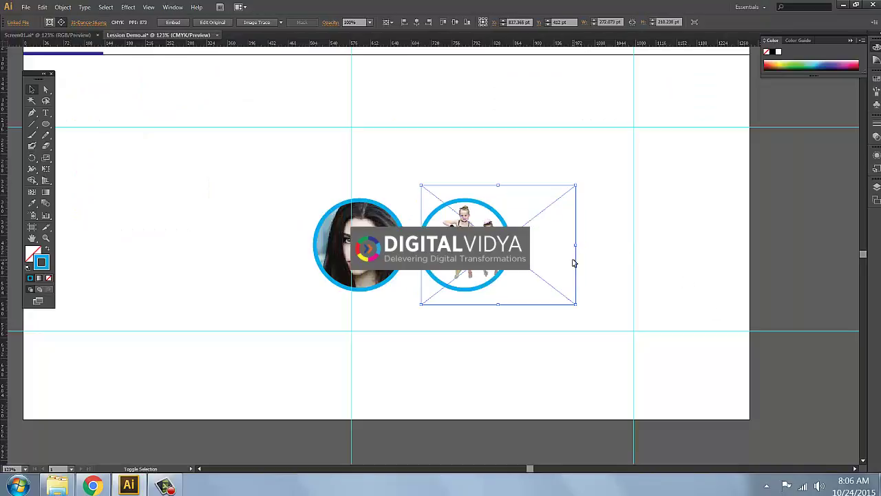
# Shift-nudge the dancers photo left, down and right within the circle, then select the right framed circle
pyautogui.hotkey('shift', 'Left')
pyautogui.hotkey('shift', 'Left')
pyautogui.hotkey('shift', 'Left')
pyautogui.hotkey('shift', 'Left')
pyautogui.hotkey('shift', 'Left')
pyautogui.hotkey('shift', 'Left')
pyautogui.hotkey('shift', 'Down')
pyautogui.hotkey('shift', 'Down')
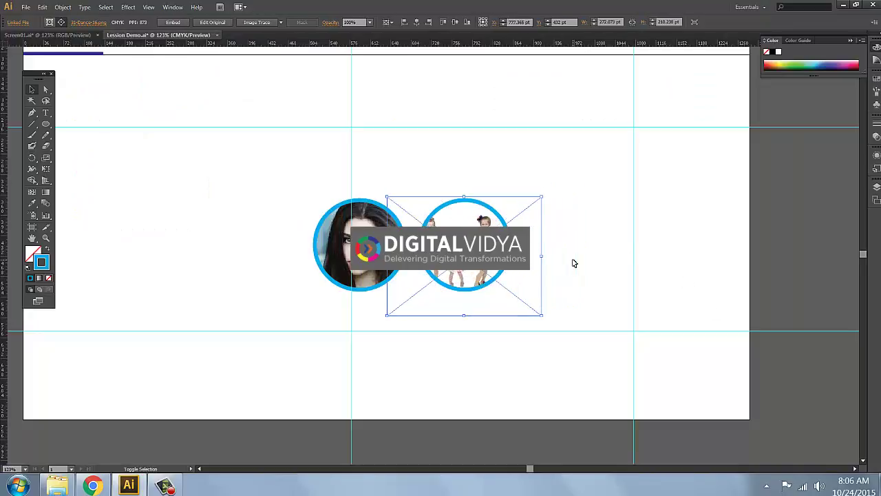
pyautogui.hotkey('shift', 'Right')
pyautogui.hotkey('shift', 'Right')
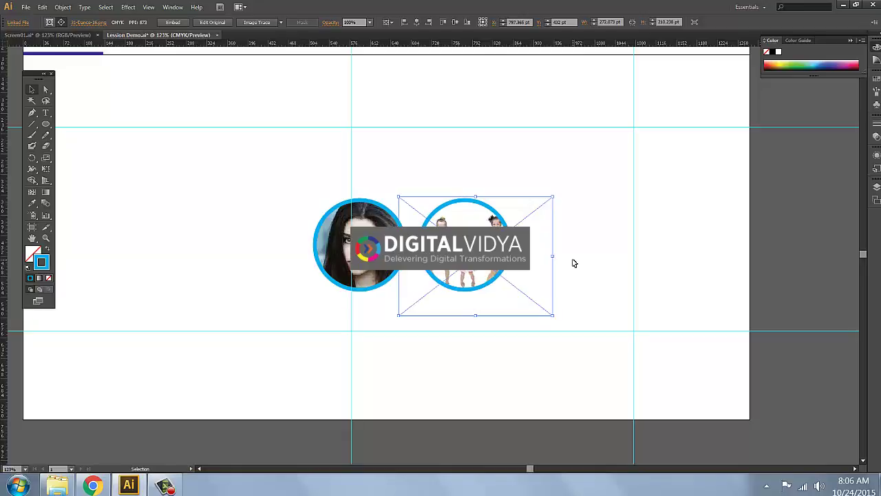
pyautogui.click(559, 214)
pyautogui.moveTo(558, 214); pyautogui.dragTo(482, 289)
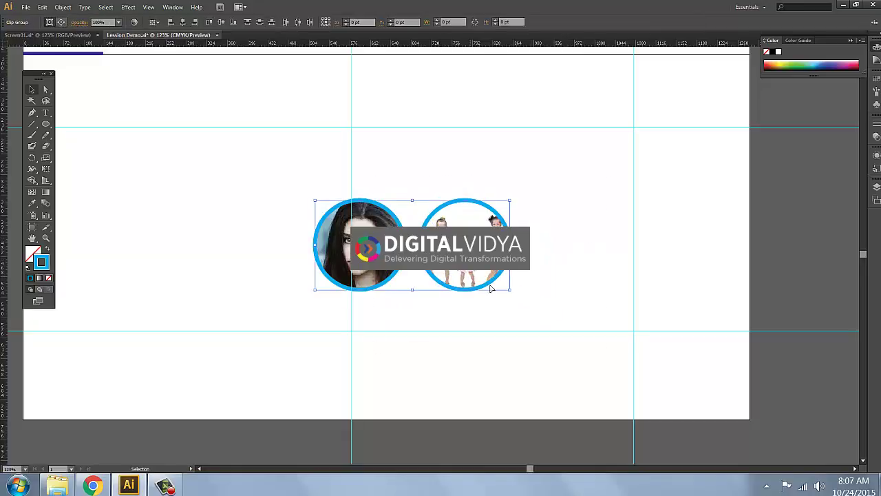
pyautogui.moveTo(590, 184)
pyautogui.mouseDown()
pyautogui.moveTo(472, 272)
pyautogui.moveTo(586, 244)
pyautogui.mouseUp()
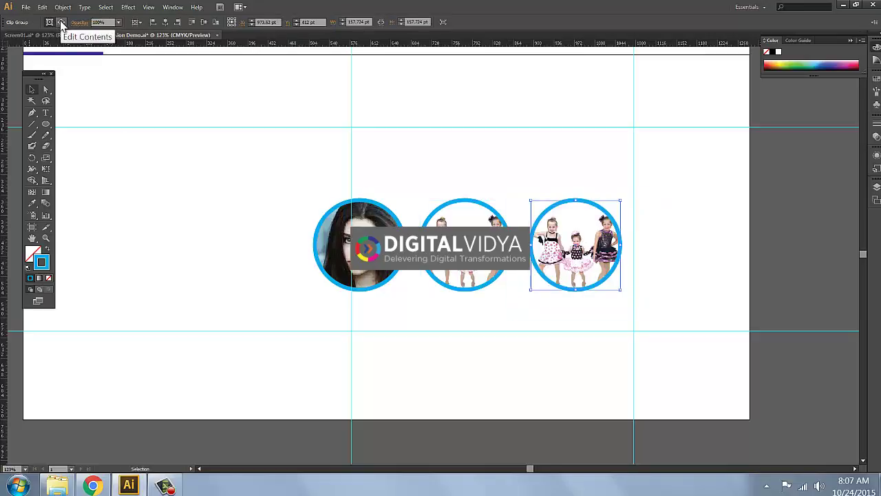
# Relink the third circle's photo to the o-KIDS-DANCE girl image and shift-nudge it up
pyautogui.click(62, 25)
pyautogui.click(88, 23)
pyautogui.click(96, 33)
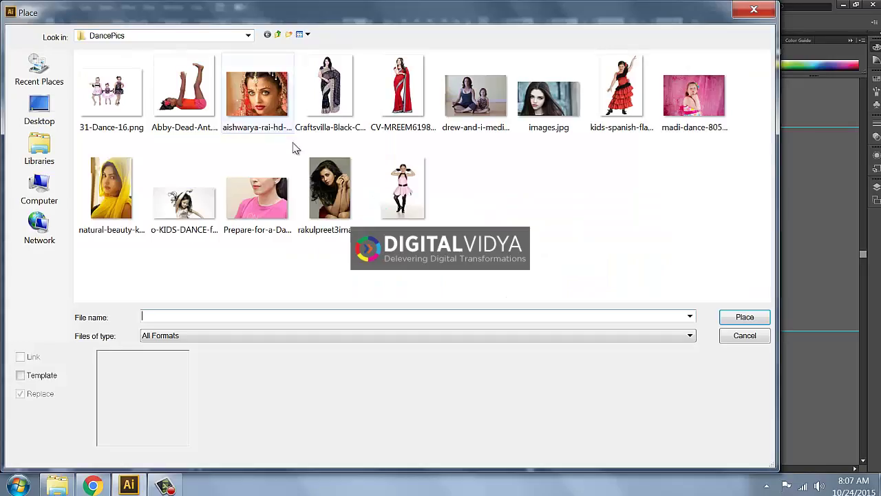
pyautogui.doubleClick(184, 206)
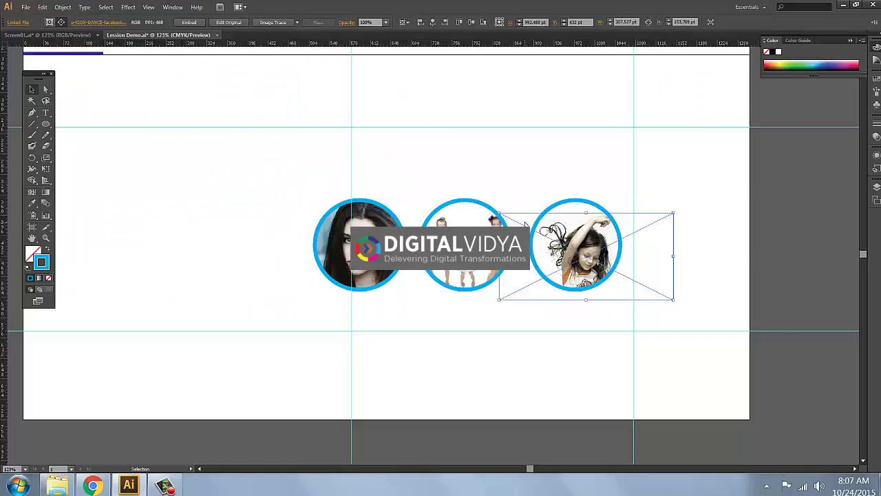
pyautogui.hotkey('shift', 'Up')
pyautogui.hotkey('shift', 'Up')
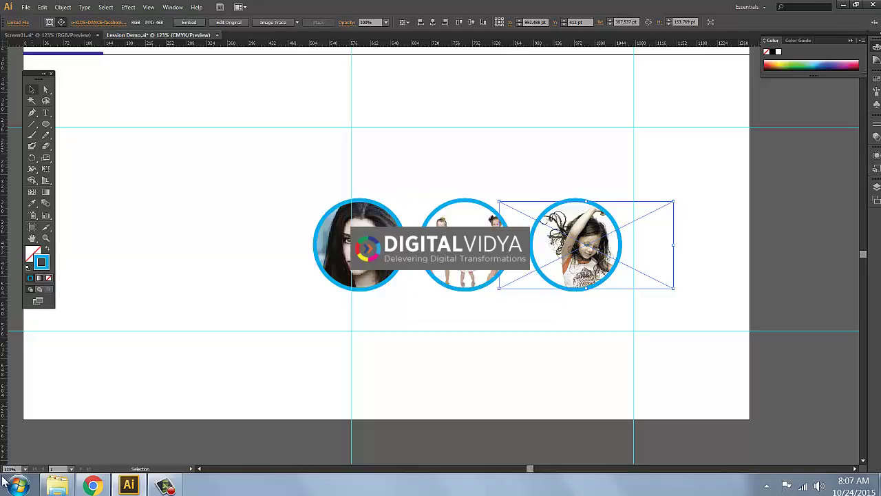
# Bring up Chrome's 'Dashboard - YouTube' tab and place the cursor in its search box
pyautogui.click(93, 485)
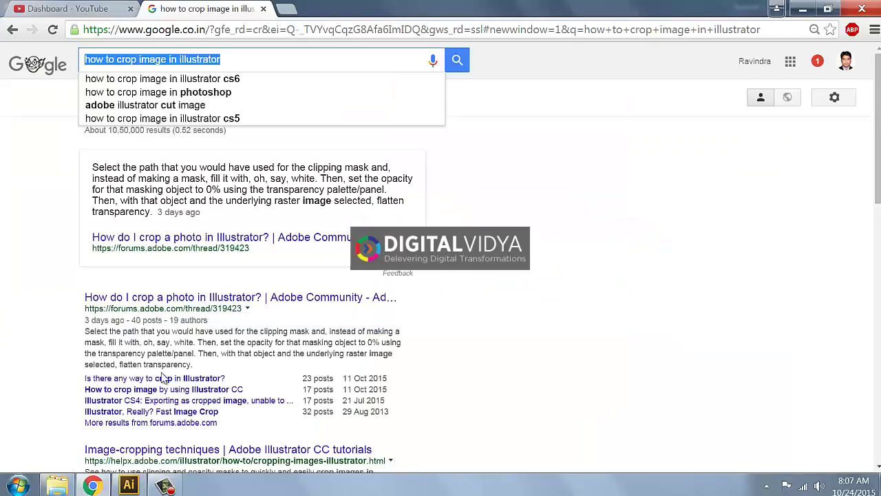
pyautogui.click(73, 10)
pyautogui.click(199, 61)
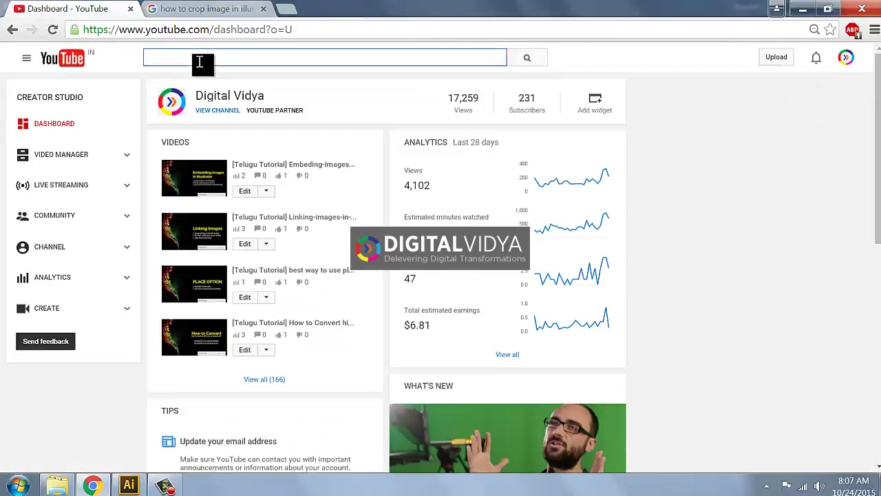